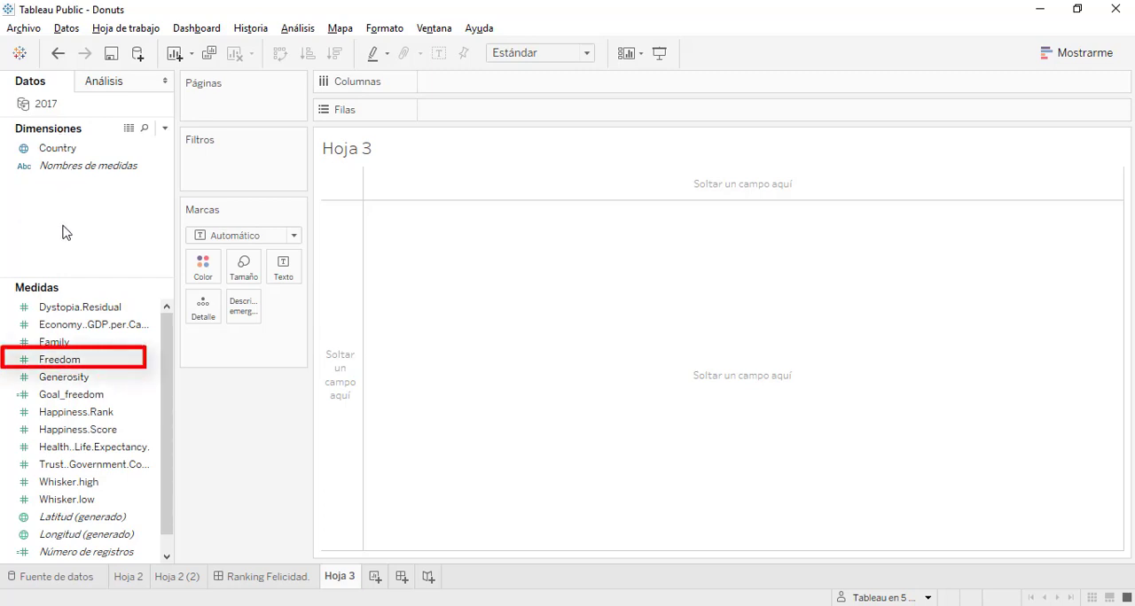
Add the Freedom measure to the empty view of Hoja 3
click(55, 367)
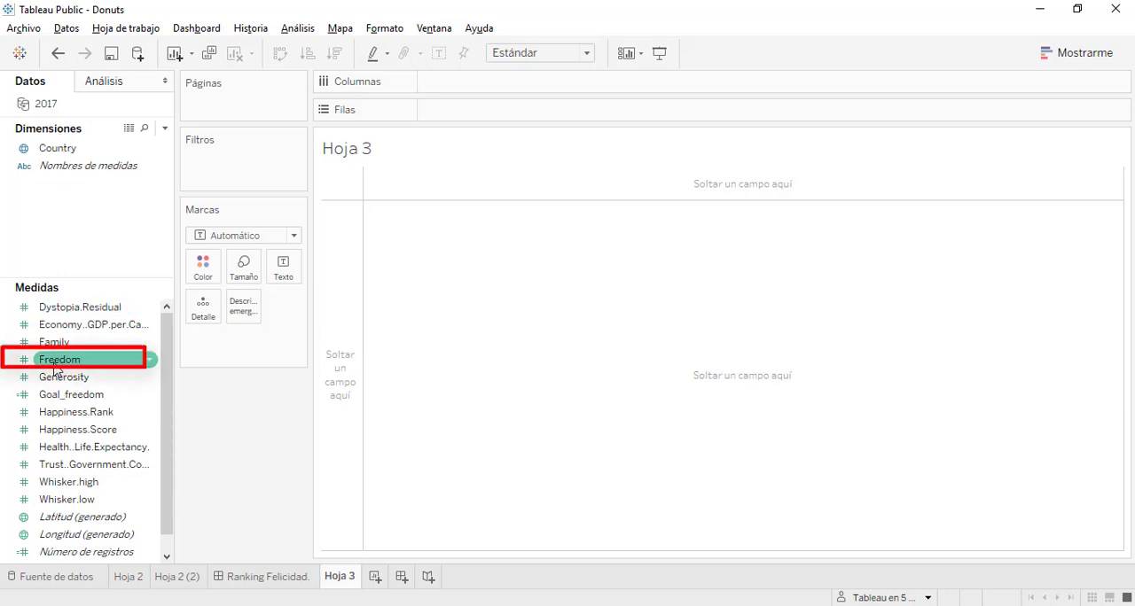
drag(55, 367, 476, 325)
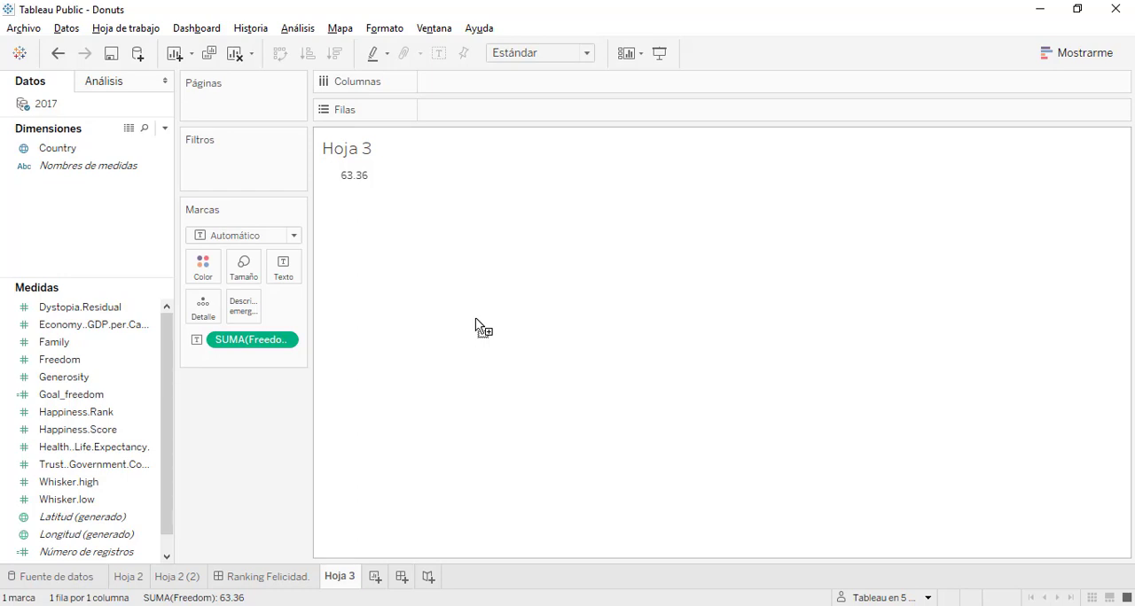
Examine the formula of the Goal_freedom calculated field and close it without changes
drag(475, 326, 76, 398)
right_click(76, 398)
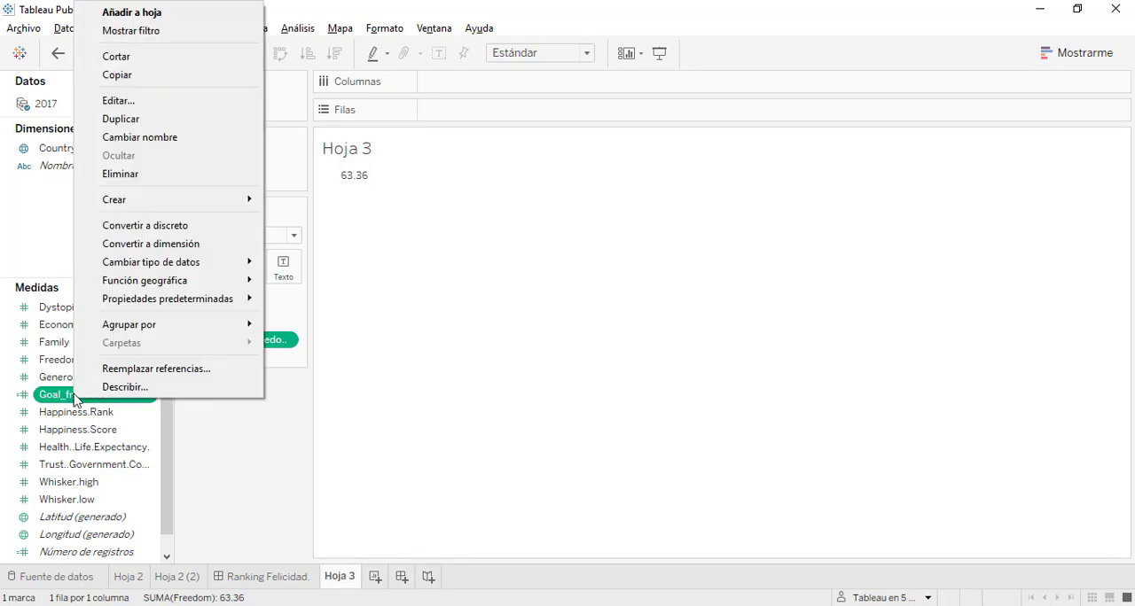
click(152, 103)
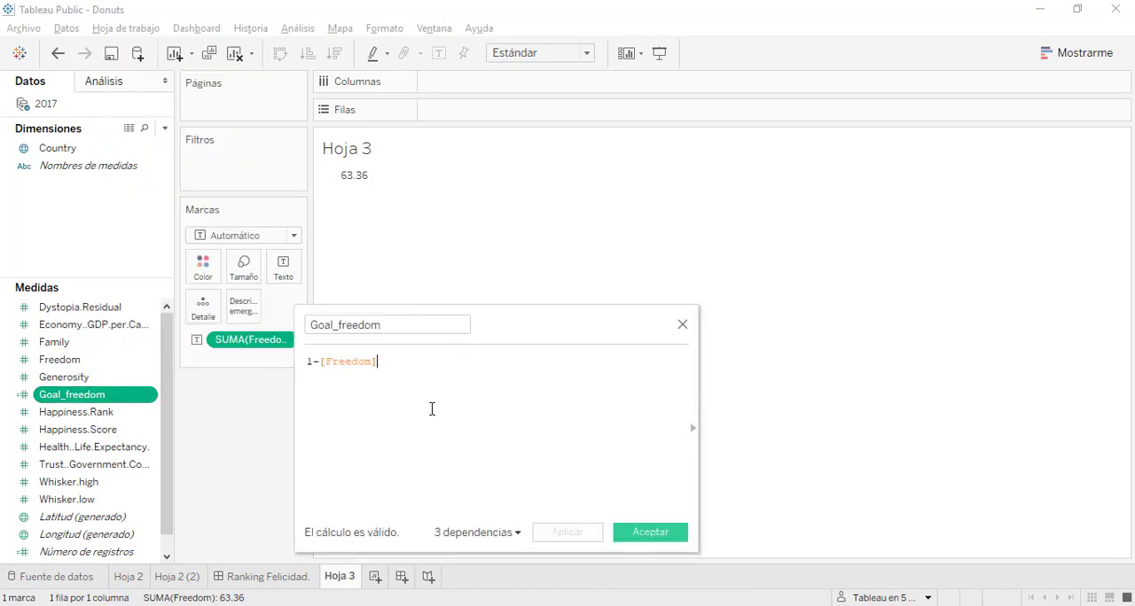
click(683, 325)
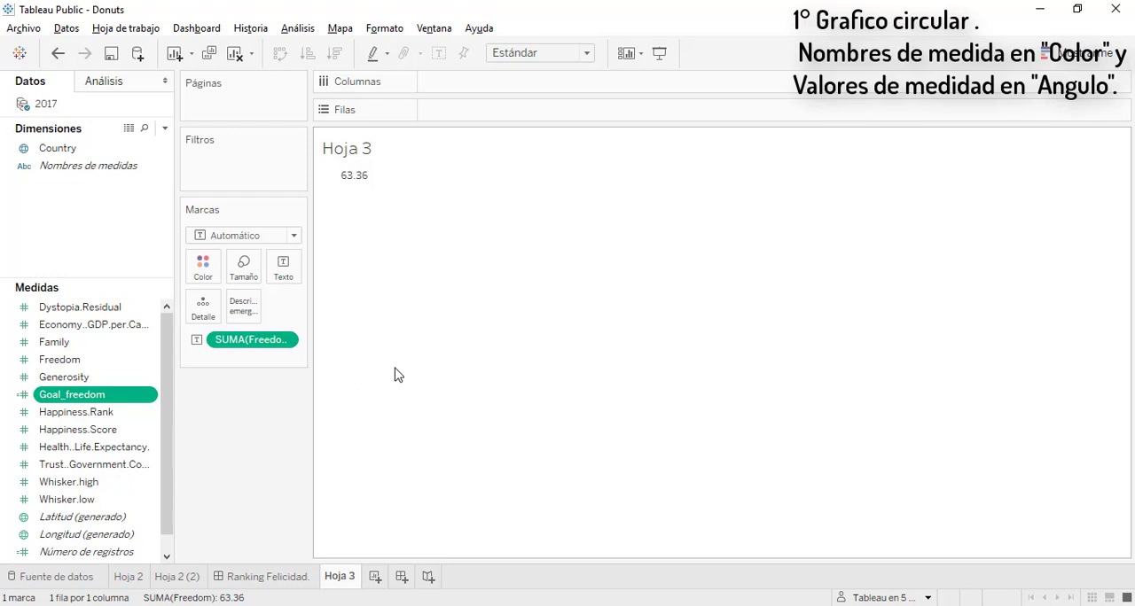
Add Goal_freedom to the view together with Freedom and set the mark type to Circular
drag(56, 396, 354, 178)
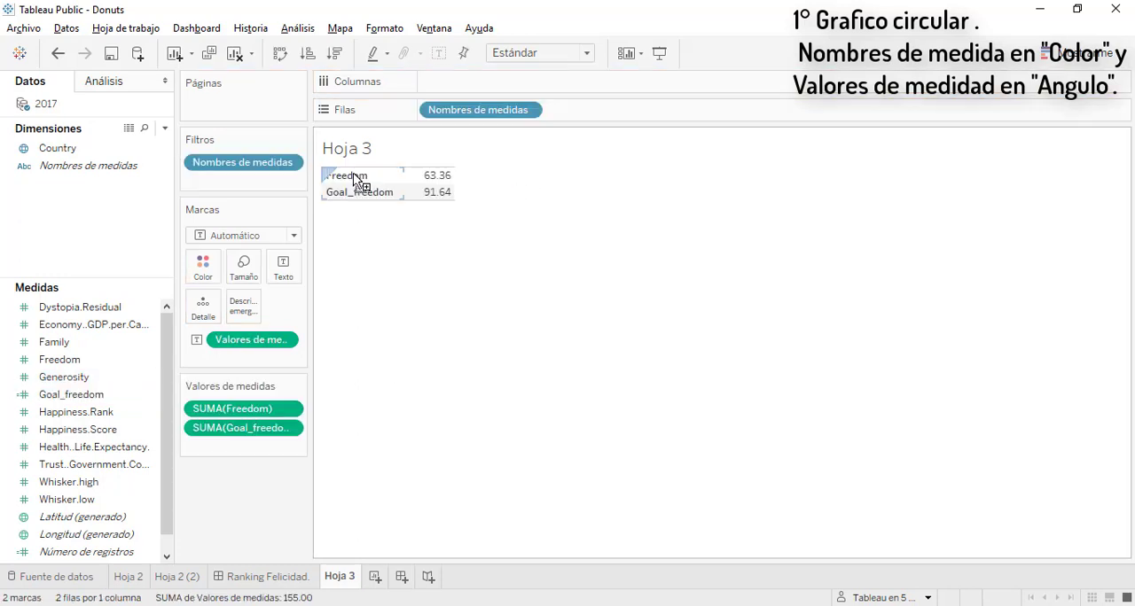
click(294, 235)
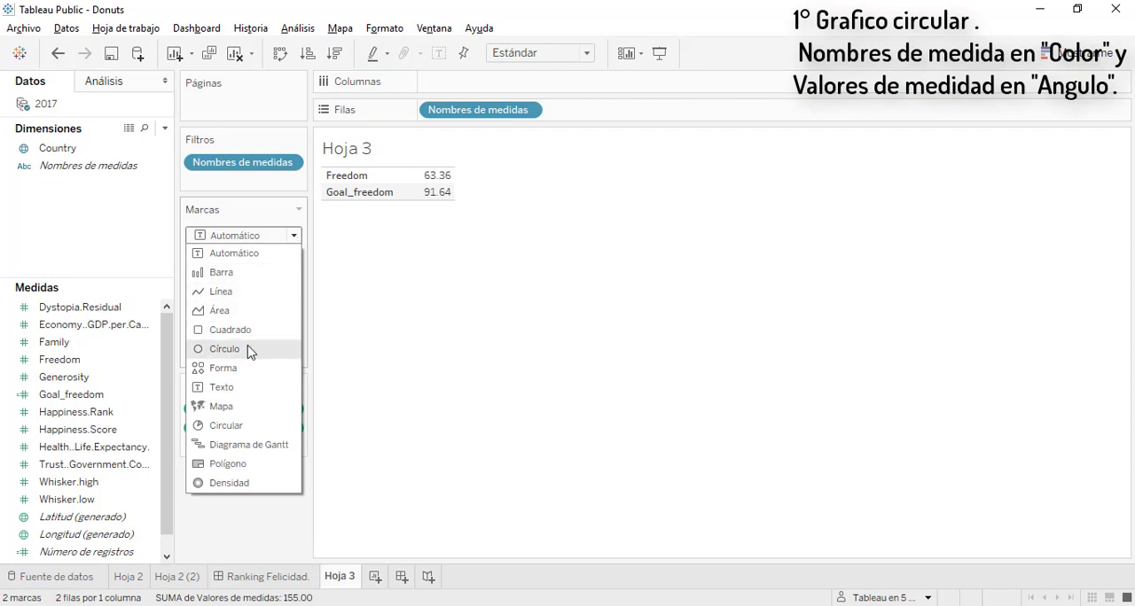
click(228, 425)
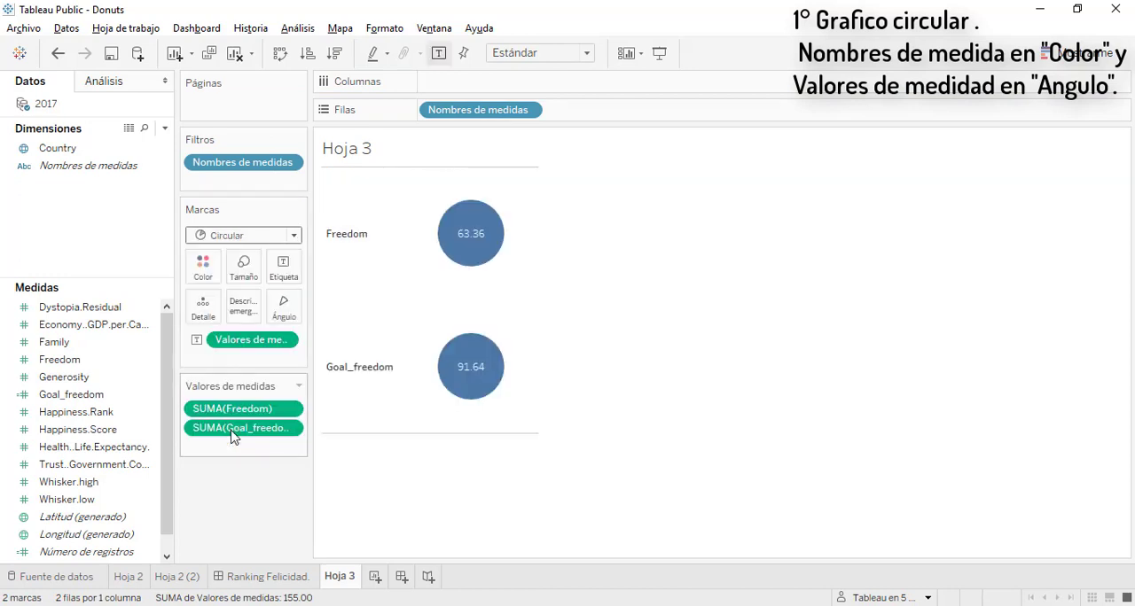
Assign Nombres de medidas to Color and Valores de medidas to Ángulo for a single pie chart
drag(505, 117, 211, 274)
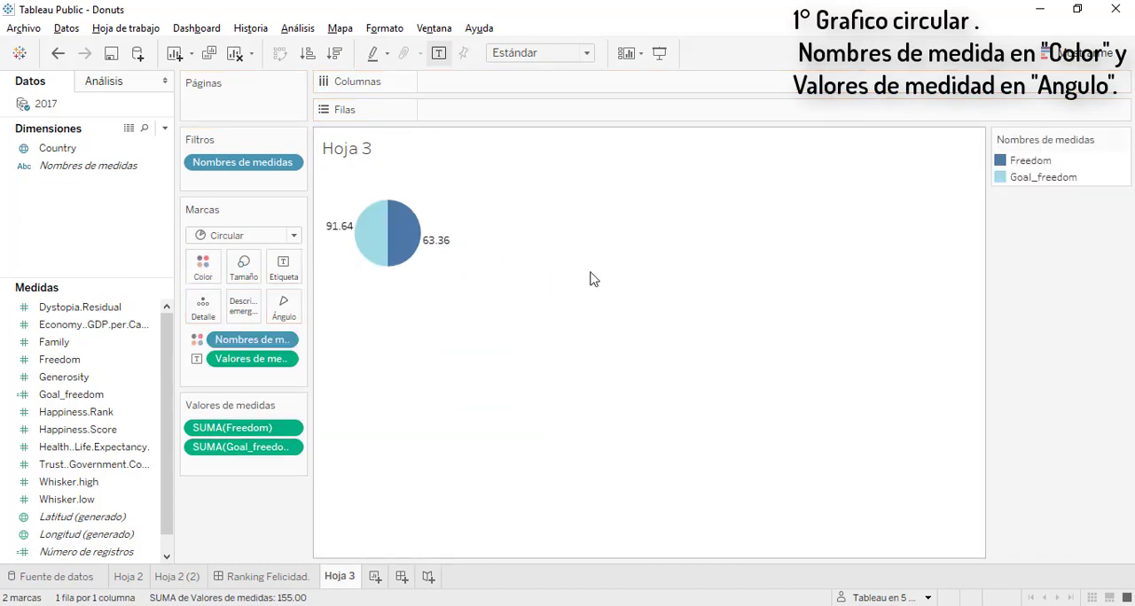
drag(238, 359, 284, 318)
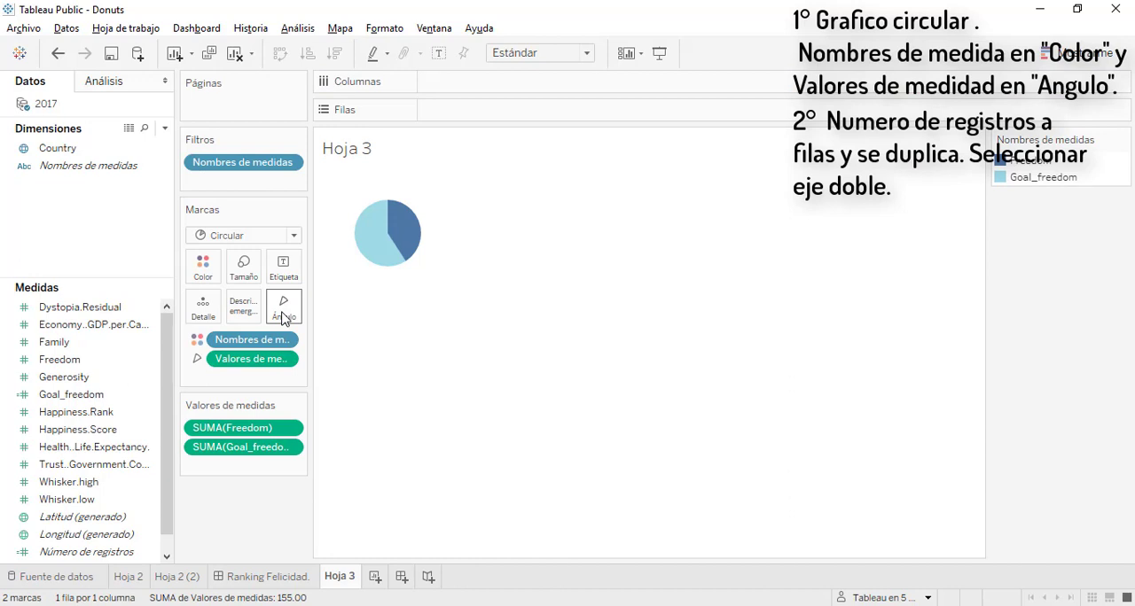
Place Número de registros on Filas and set its aggregation to Promedio
drag(79, 549, 494, 110)
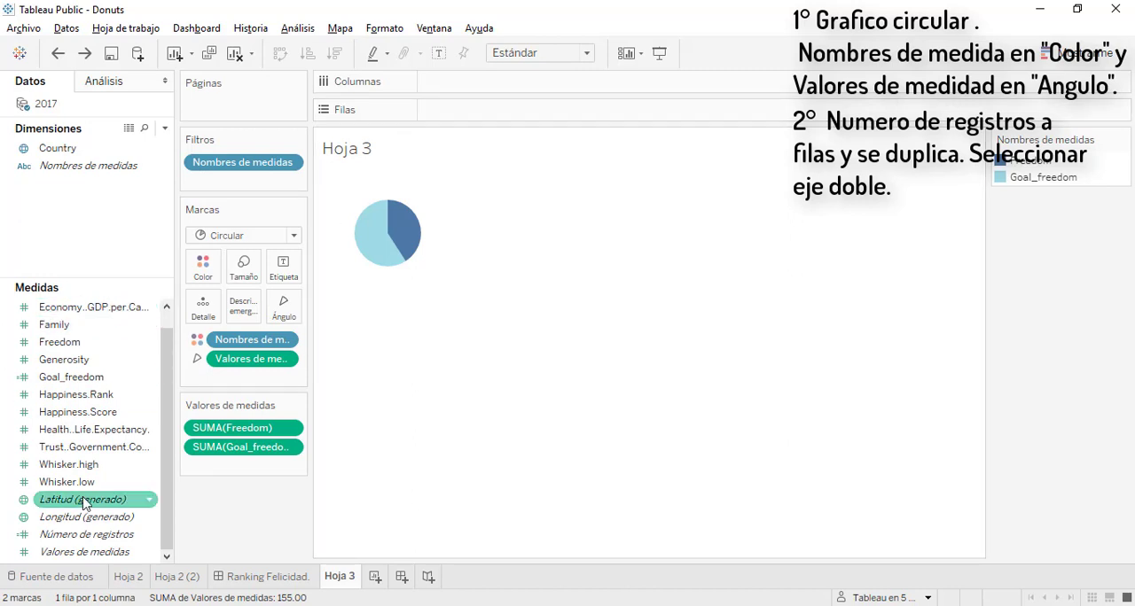
drag(84, 541, 518, 108)
click(525, 110)
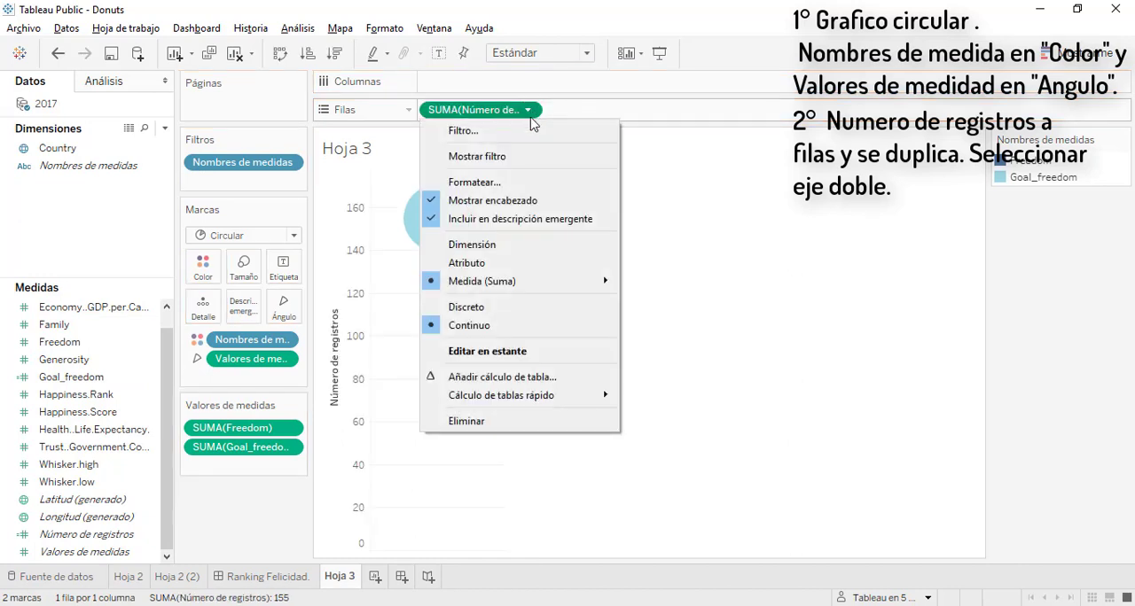
mouse_move(508, 283)
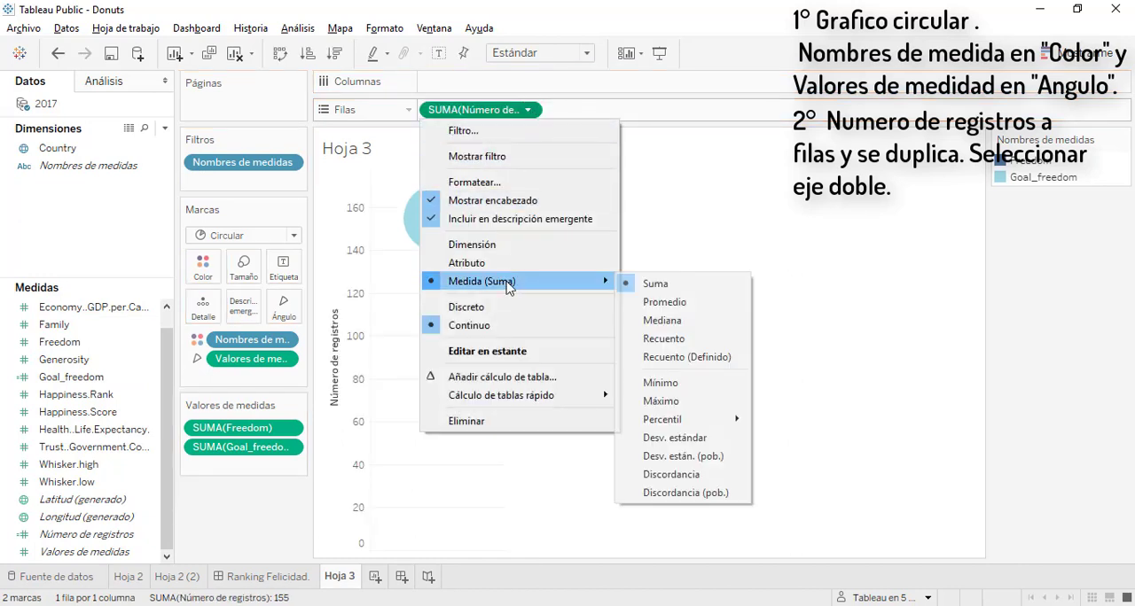
click(704, 303)
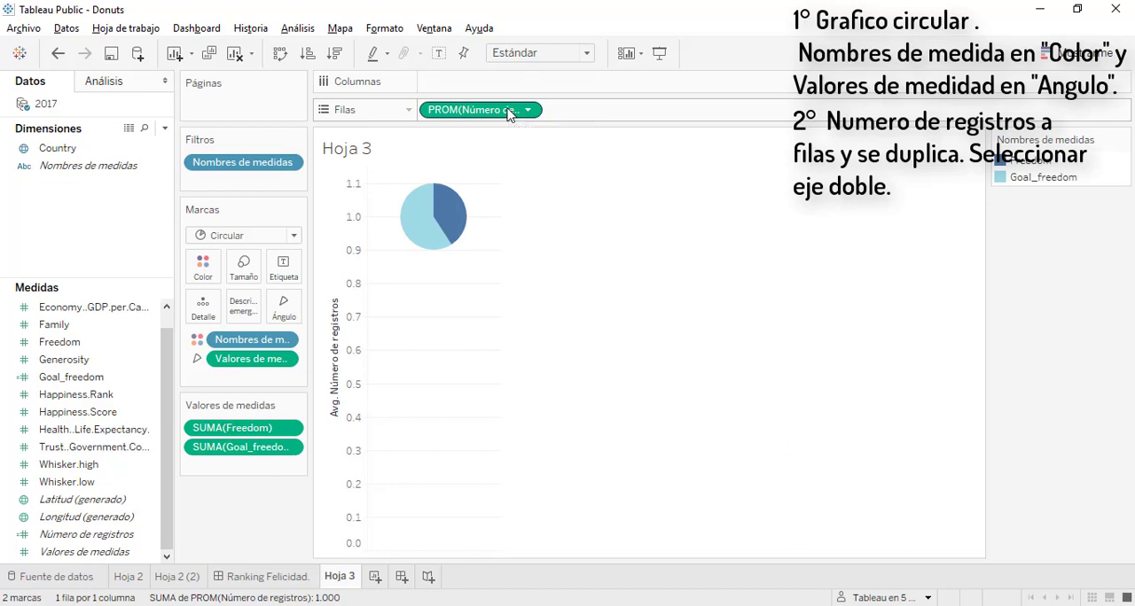
Duplicate the averaged Número de registros on Filas and combine both copies as a dual axis
drag(519, 110, 626, 107)
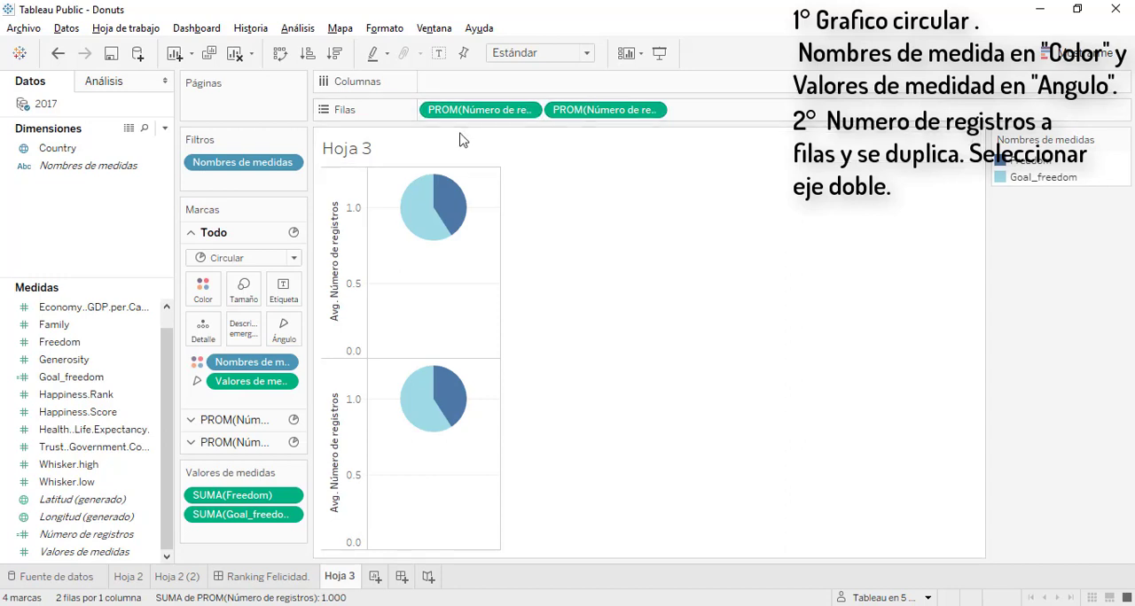
click(654, 112)
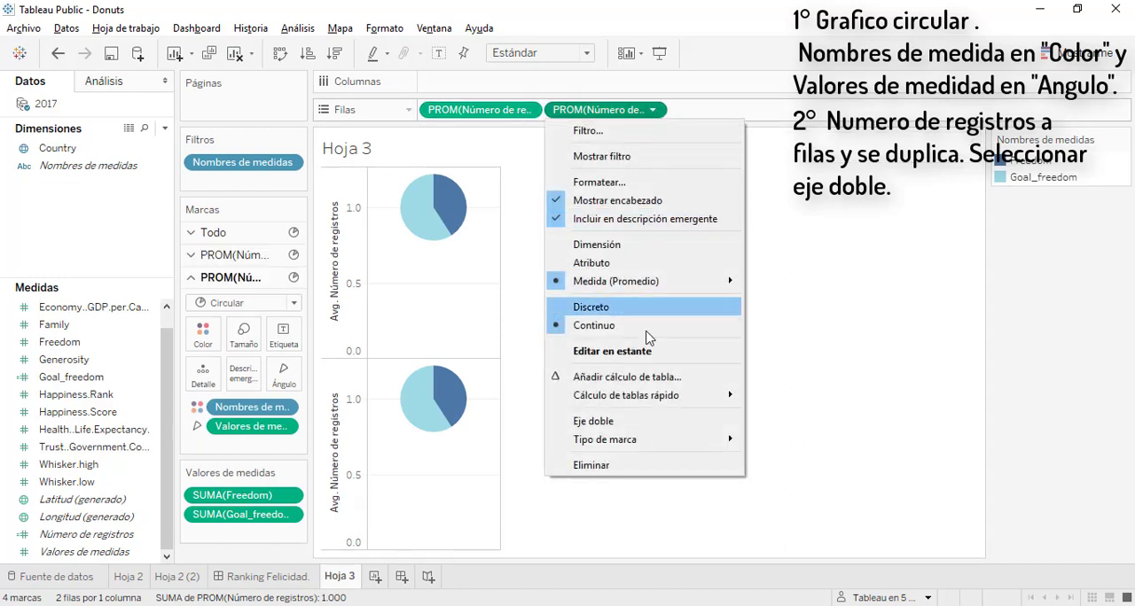
click(639, 423)
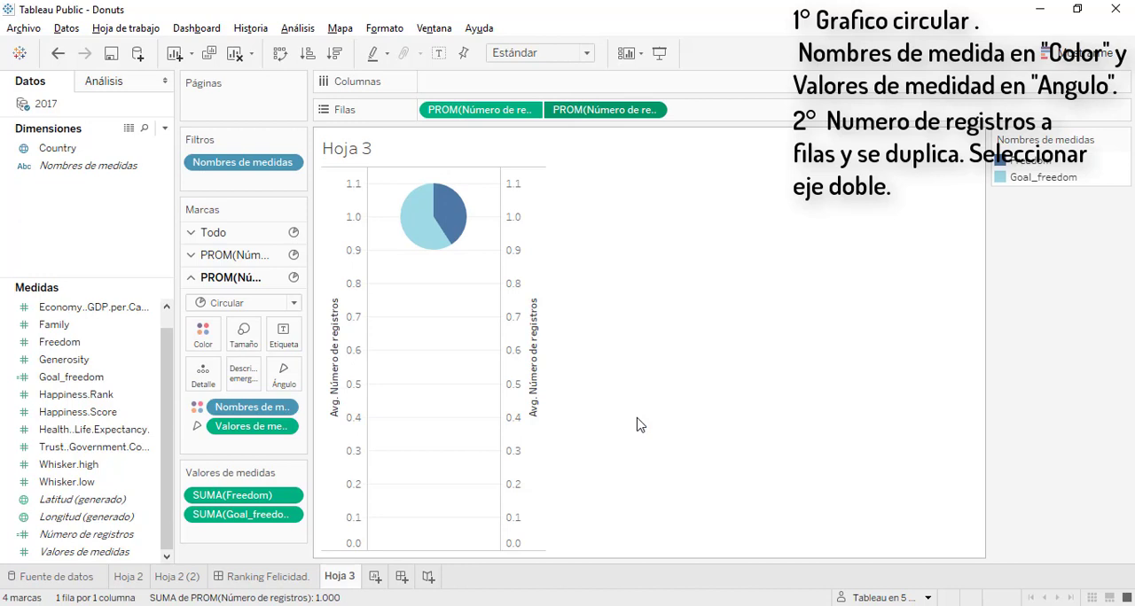
Synchronize the secondary Número de registros axis with the primary one
click(511, 285)
right_click(511, 285)
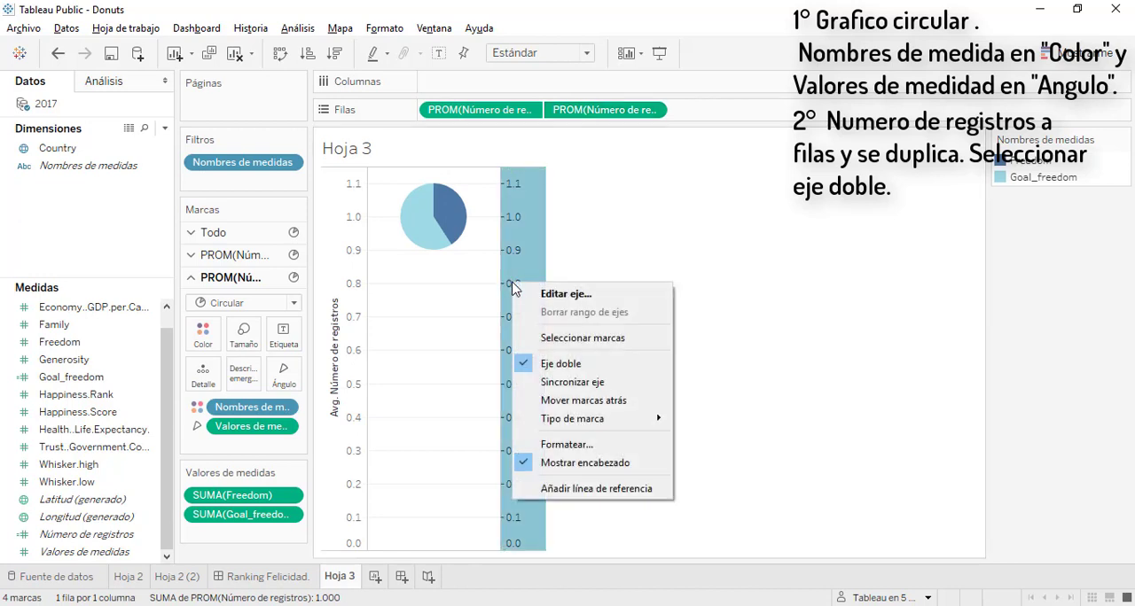
click(567, 383)
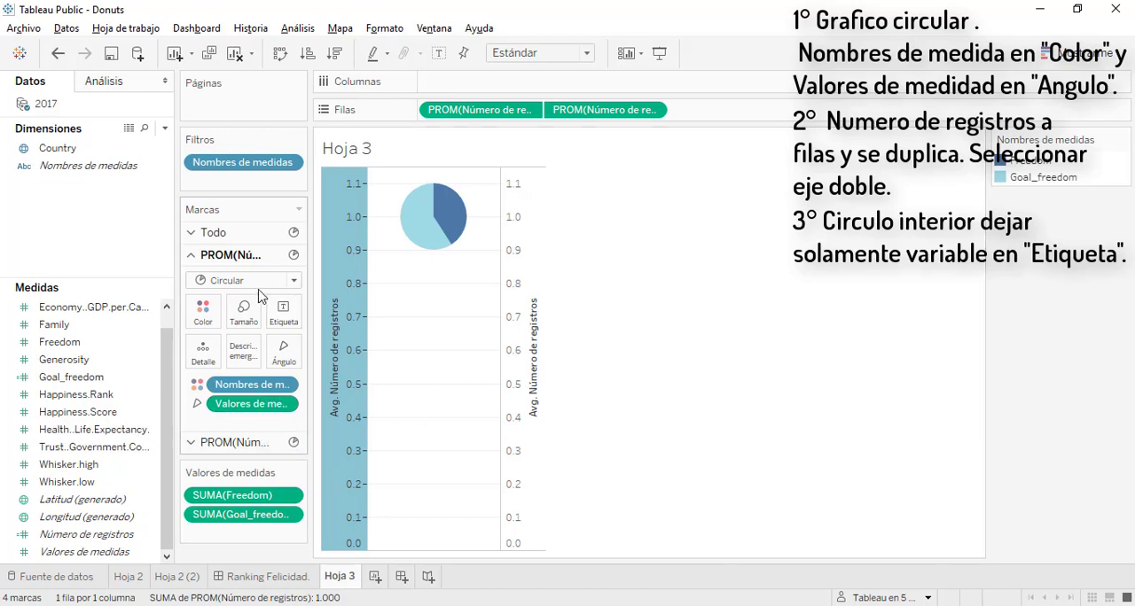
Remove Valores de medidas and Nombres de medidas from the second pie's marks and assign Freedom as its label
click(233, 443)
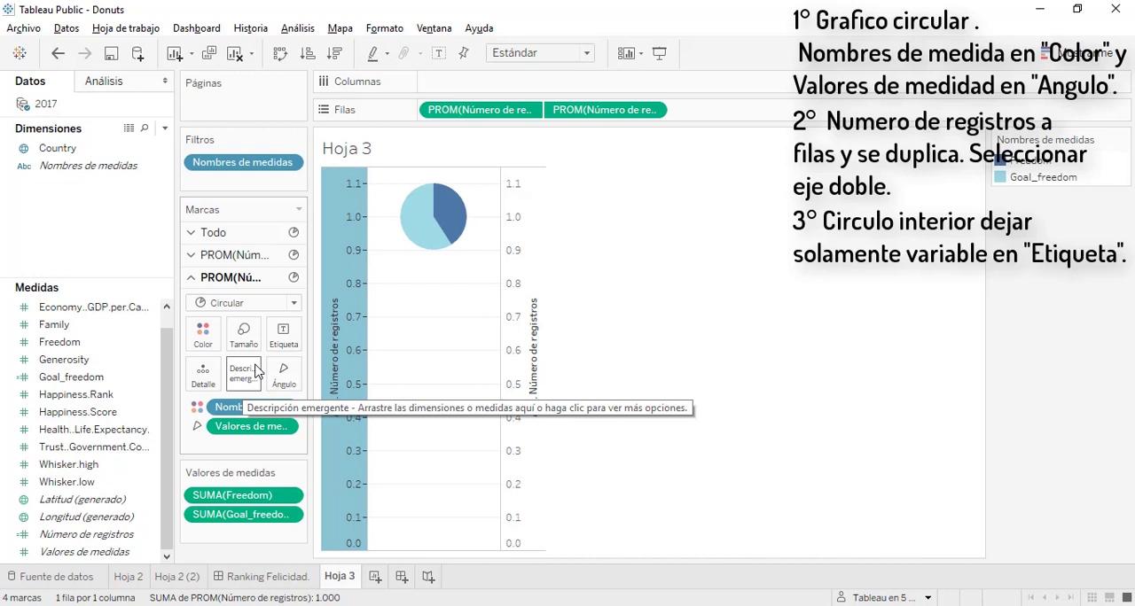
drag(250, 430, 26, 443)
drag(233, 407, 23, 414)
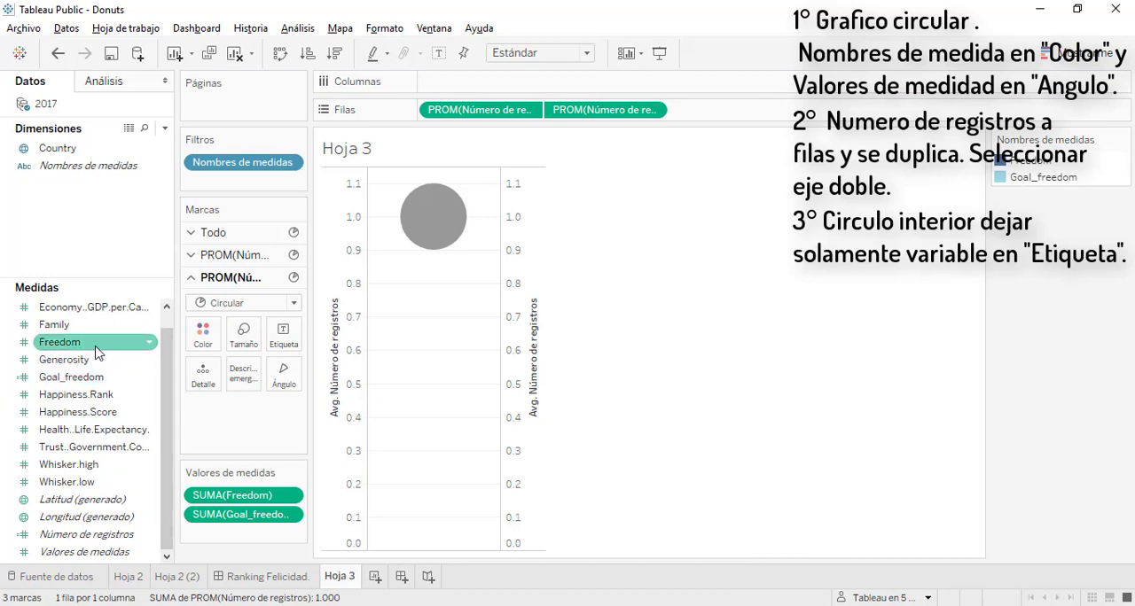
drag(89, 342, 290, 334)
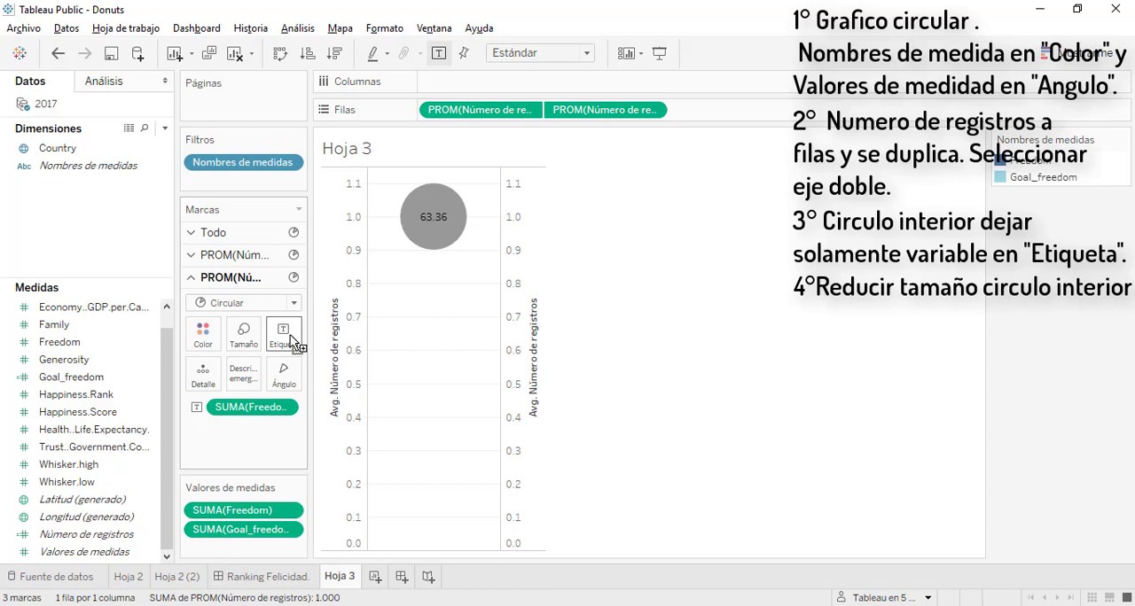
Shrink the second pie so the outer ring shows around it and color it white
click(244, 336)
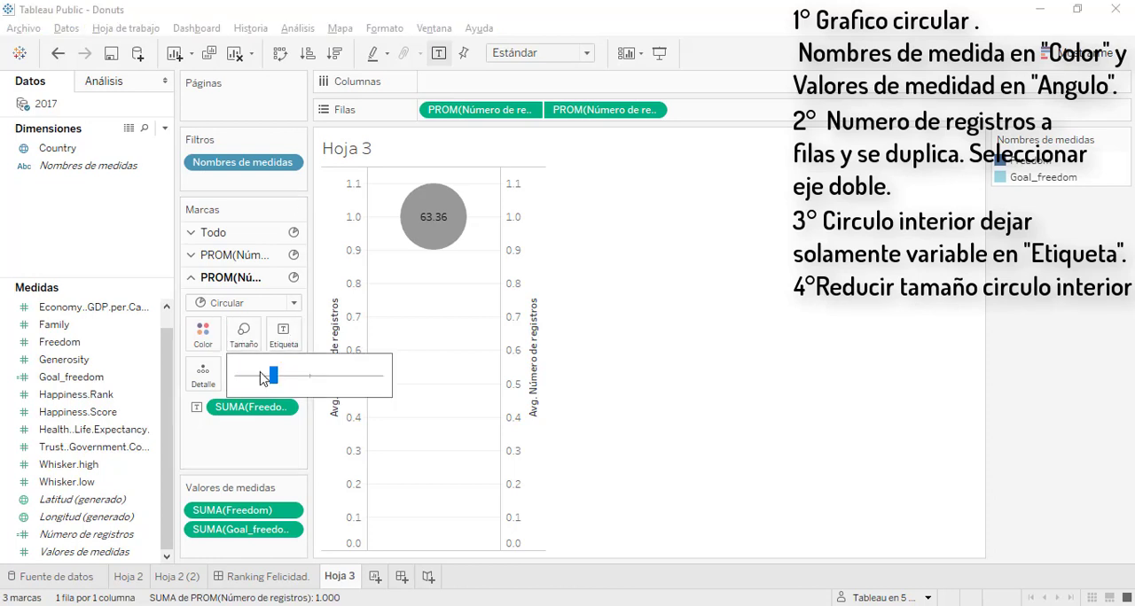
drag(273, 376, 260, 381)
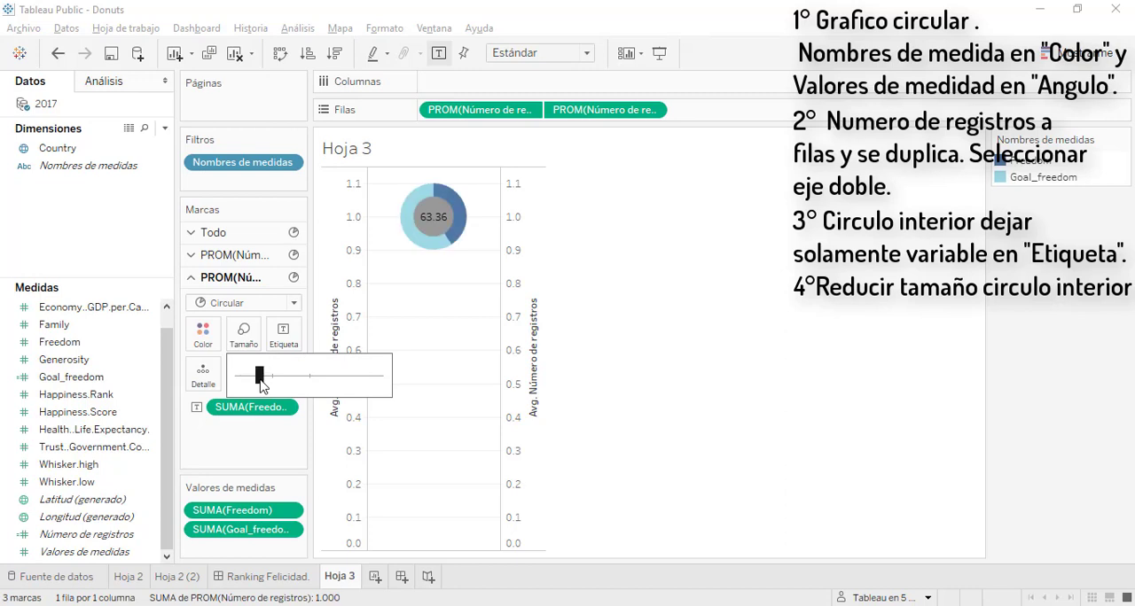
click(203, 335)
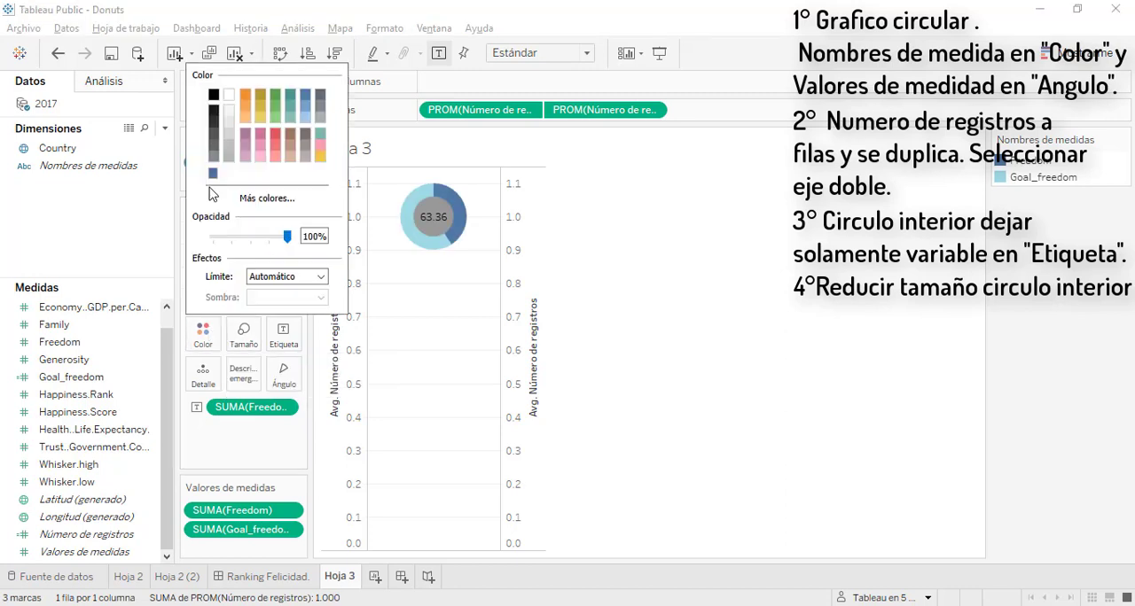
click(228, 94)
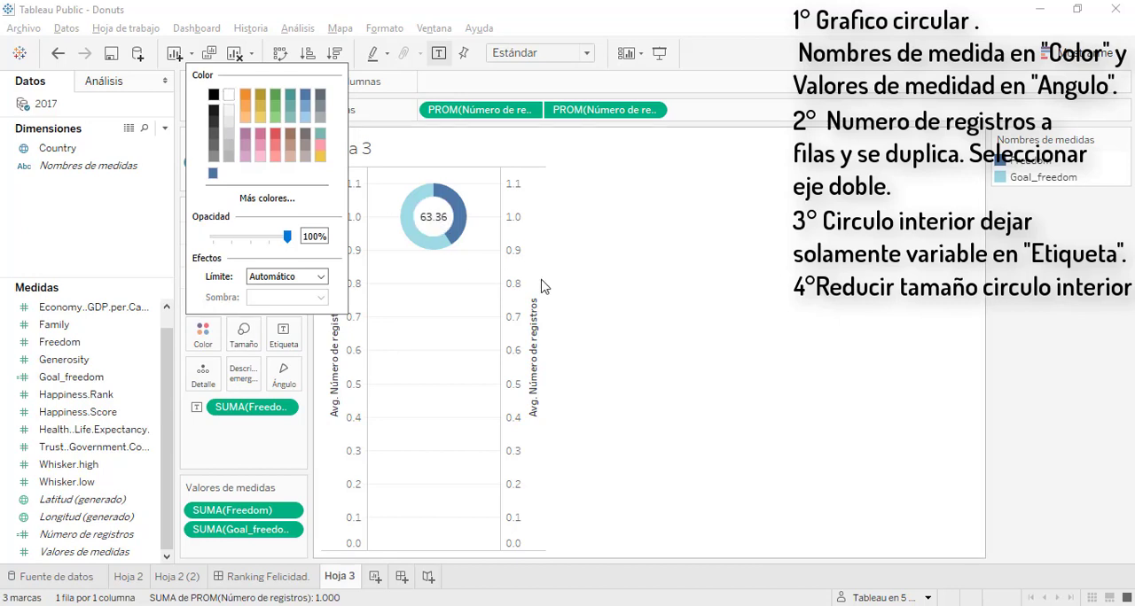
click(643, 324)
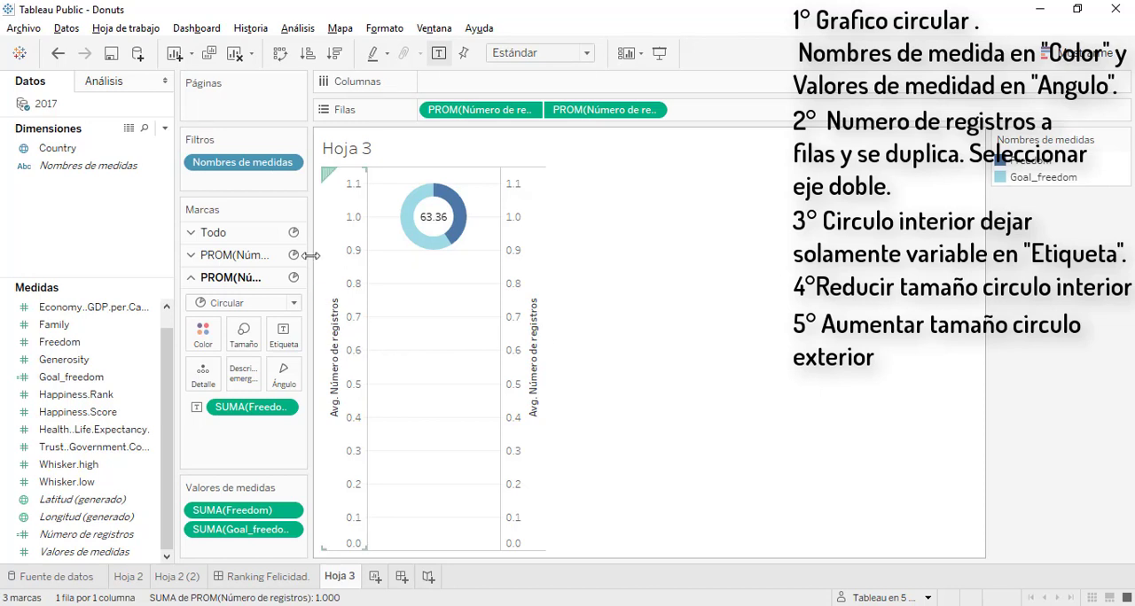
Increase the size of the outer pie slightly through the first Número de registros marks
click(265, 255)
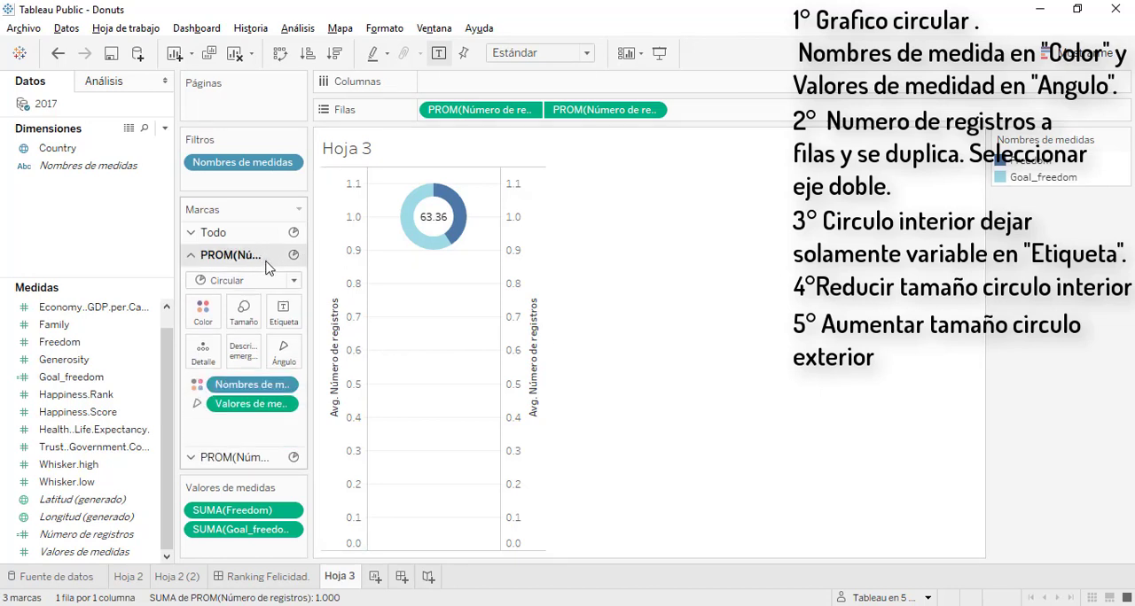
click(248, 315)
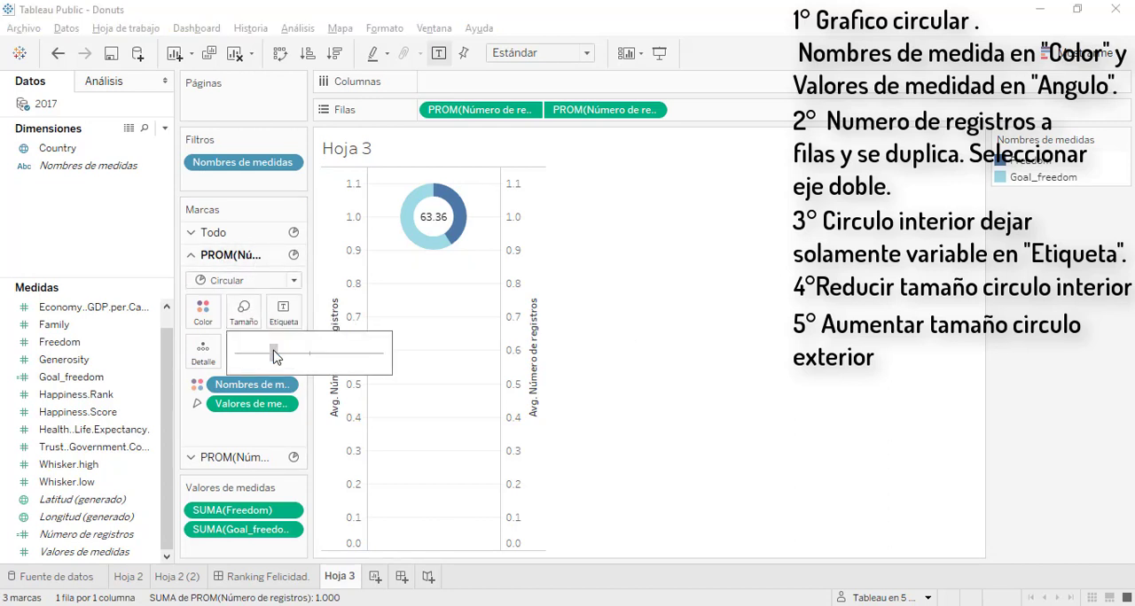
drag(274, 356, 284, 356)
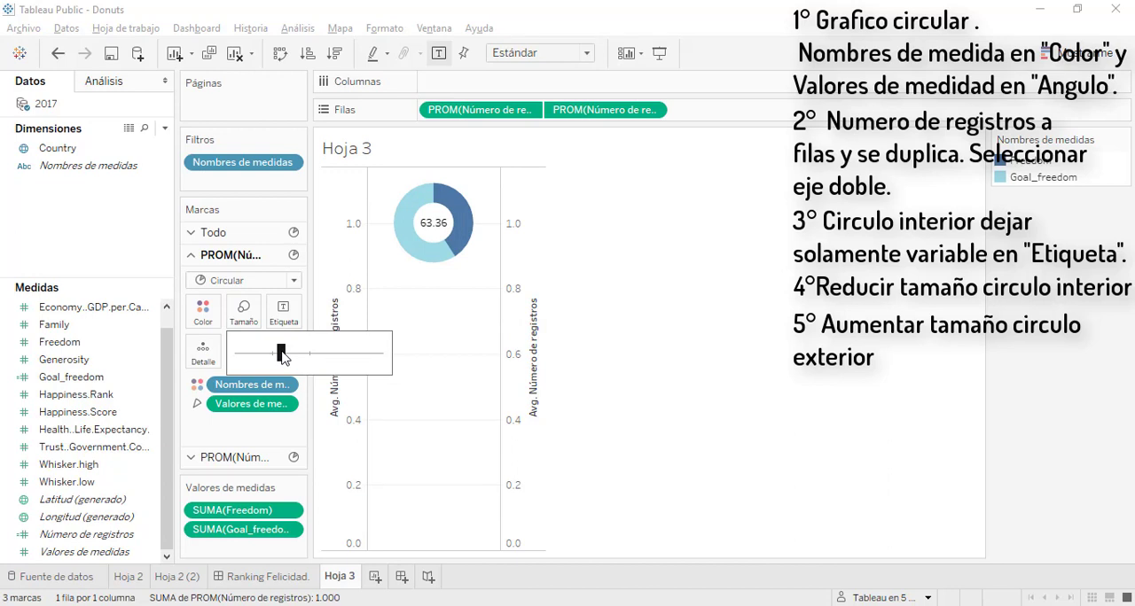
click(701, 241)
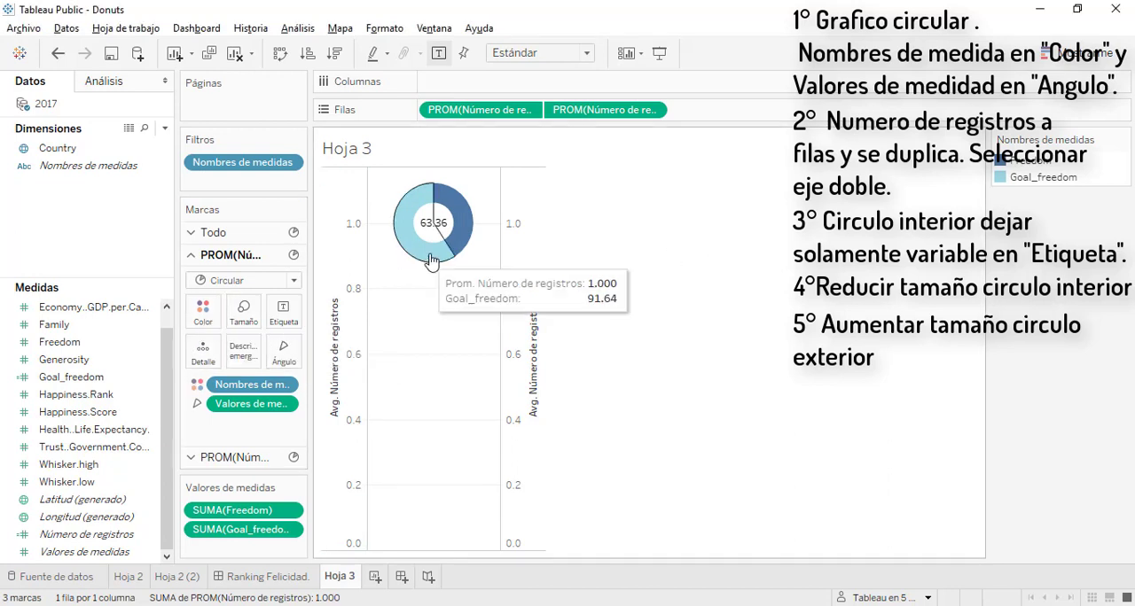
Edit the primary Número de registros axis so that its automatic range no longer includes zero
right_click(347, 278)
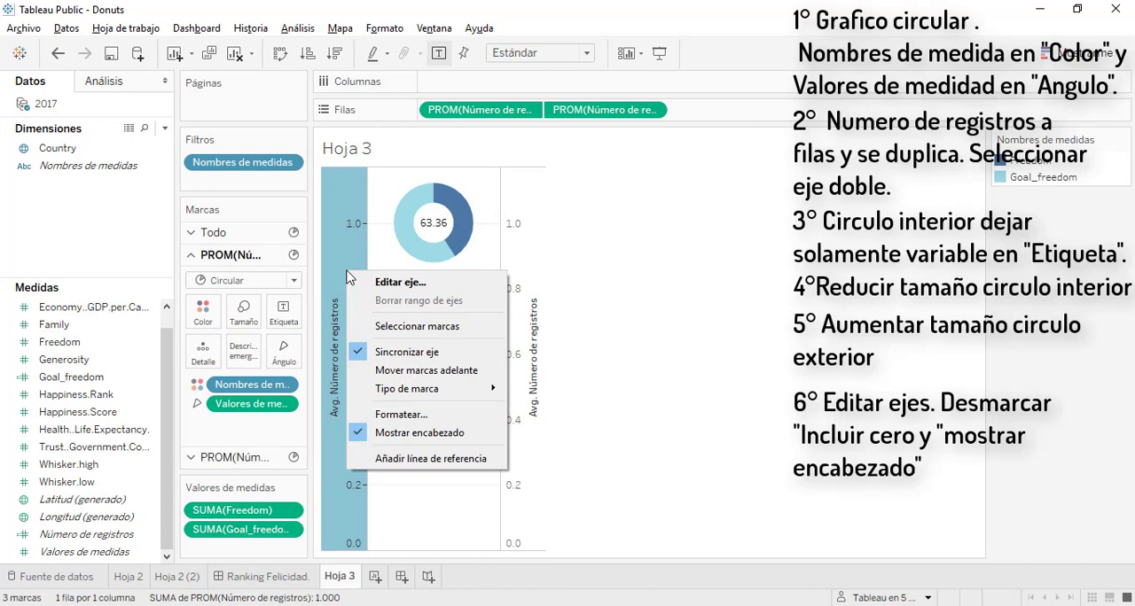
click(372, 282)
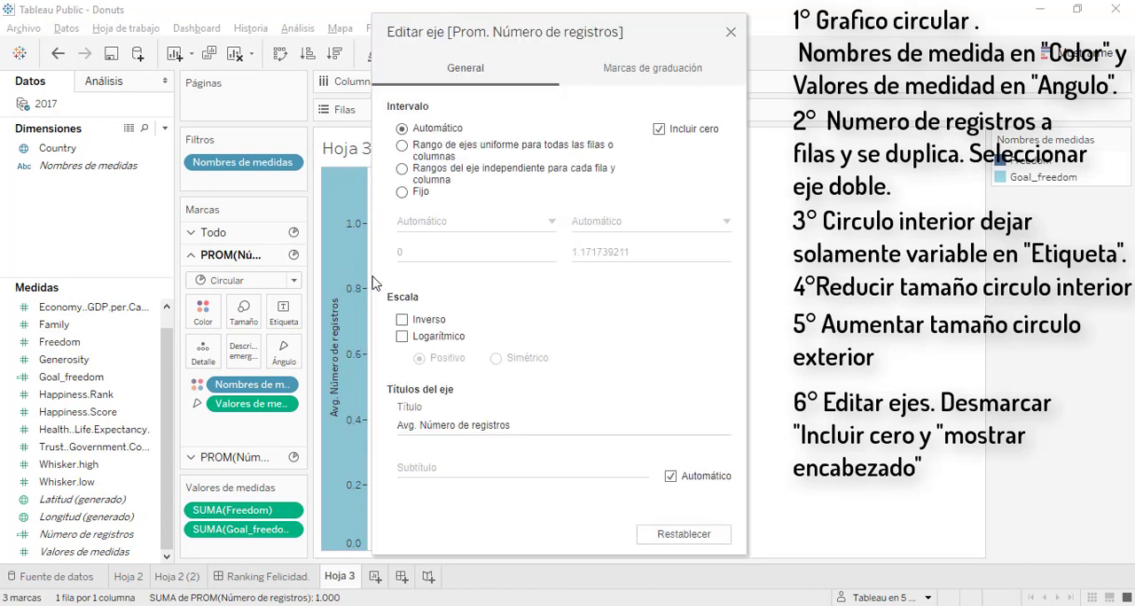
click(659, 131)
click(731, 33)
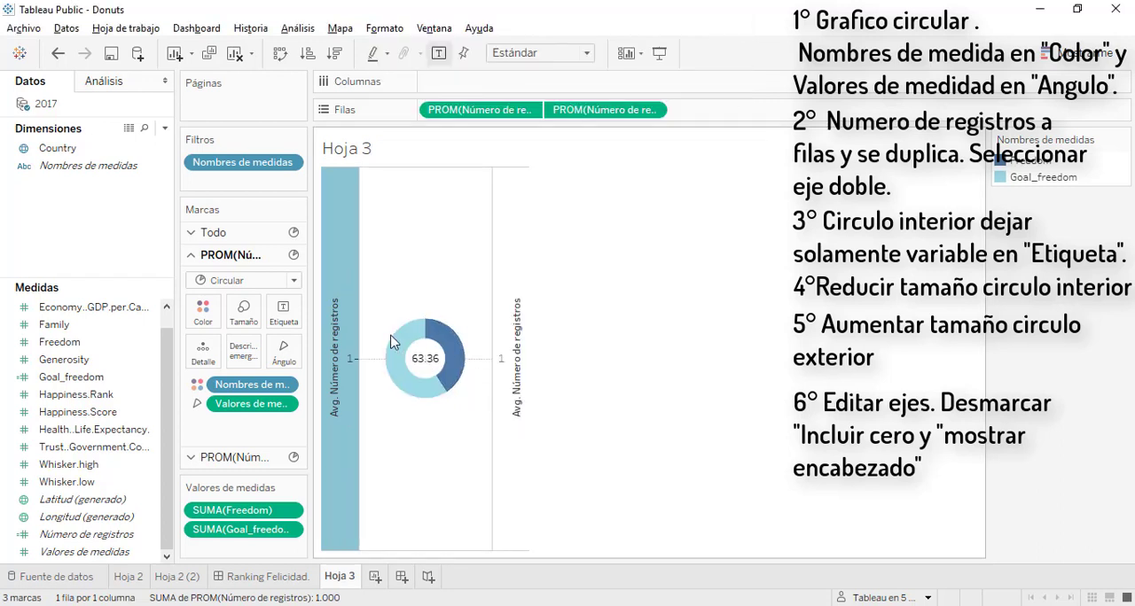
Hide the Número de registros axis headers and split the donut by placing Country in the columns
right_click(351, 303)
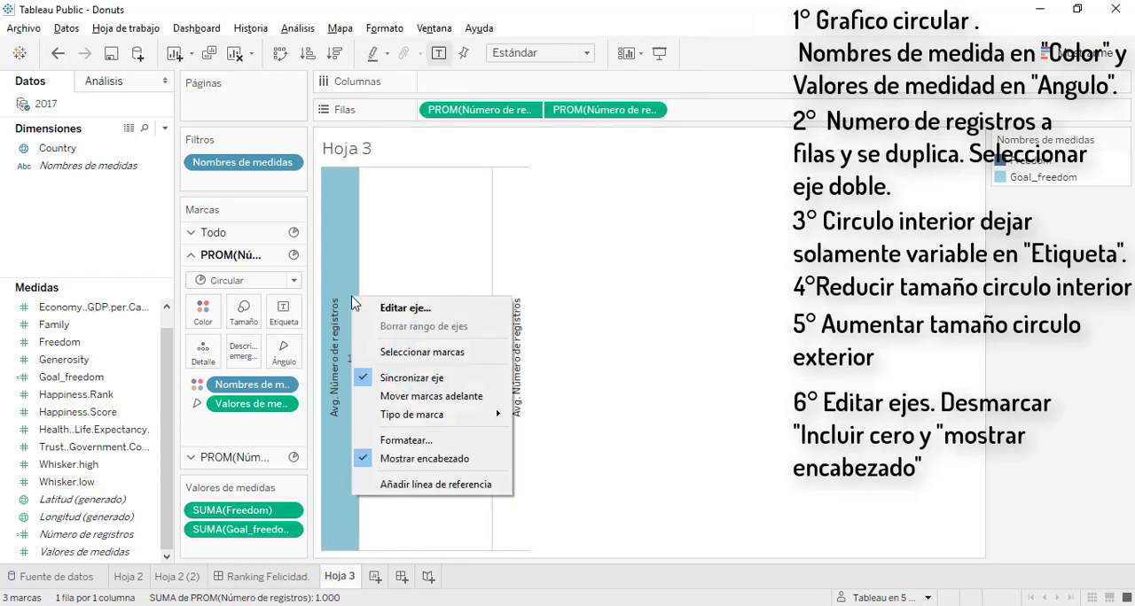
click(402, 458)
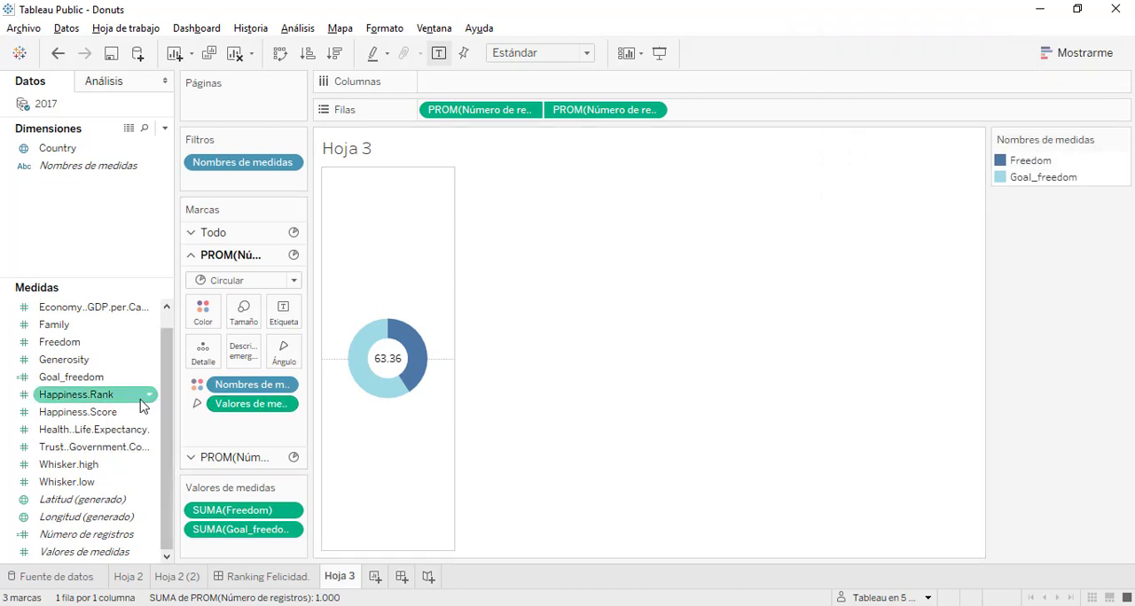
click(64, 148)
drag(63, 148, 448, 80)
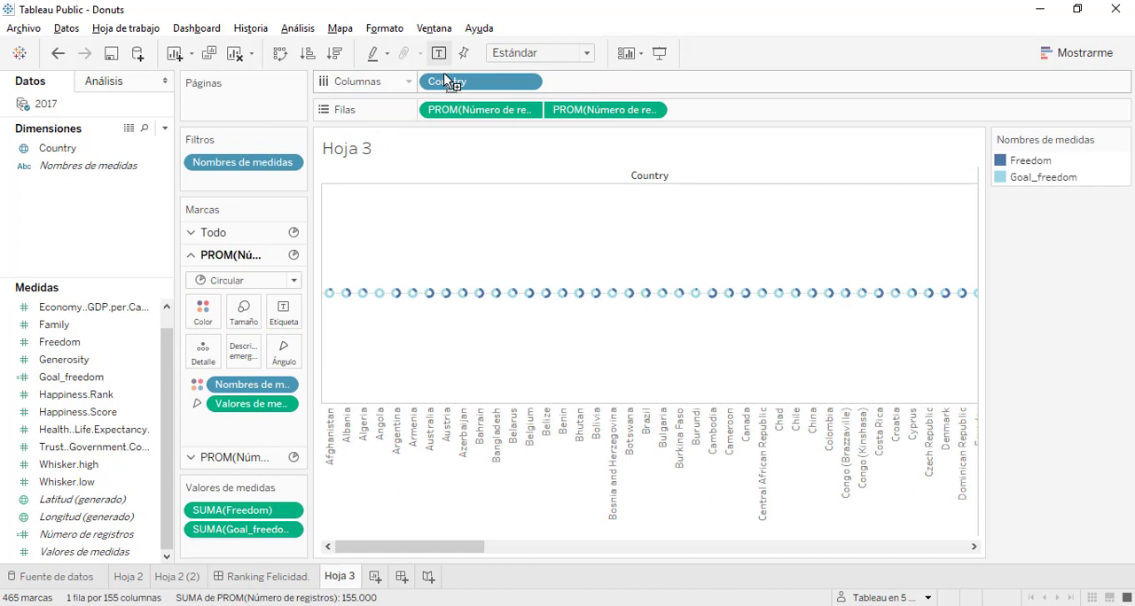
Filter Country to the top (Superior) 5 by the sum of Freedom
click(72, 153)
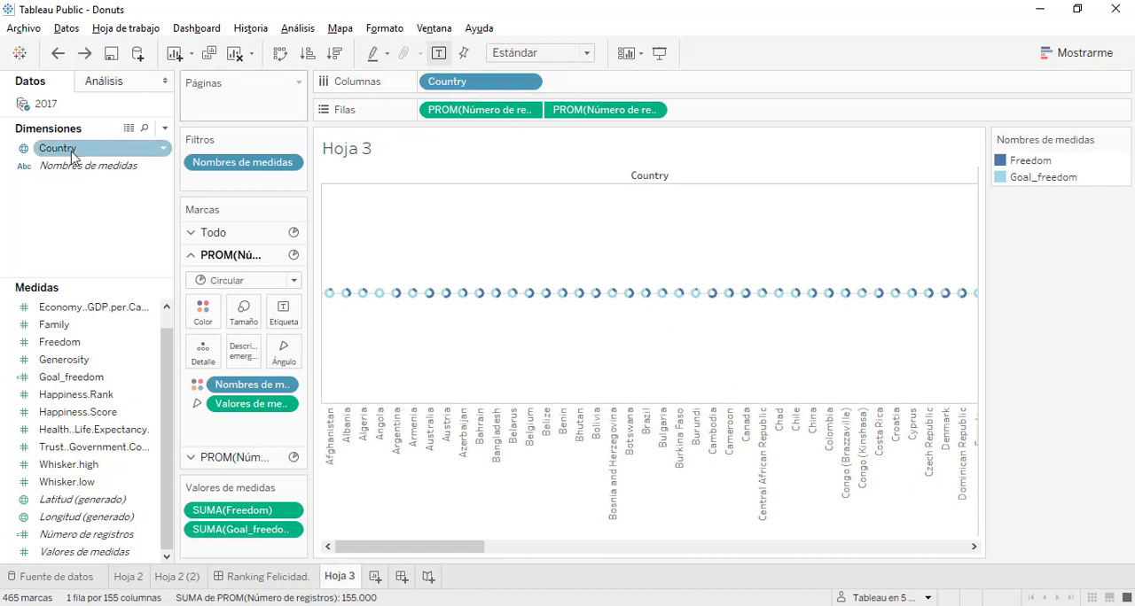
drag(72, 156, 221, 179)
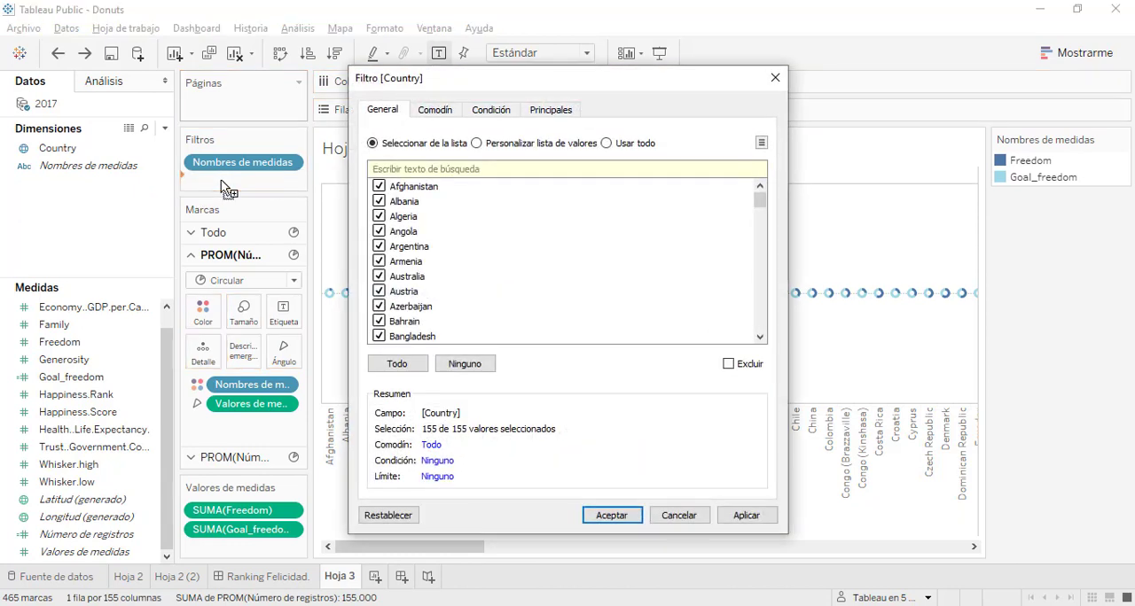
click(558, 112)
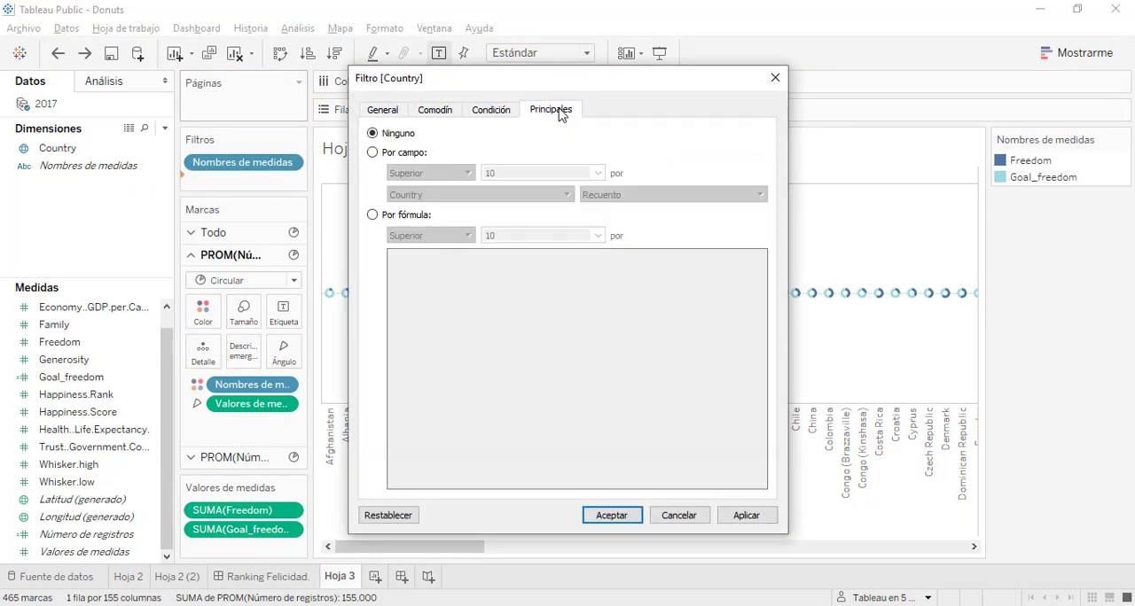
click(372, 152)
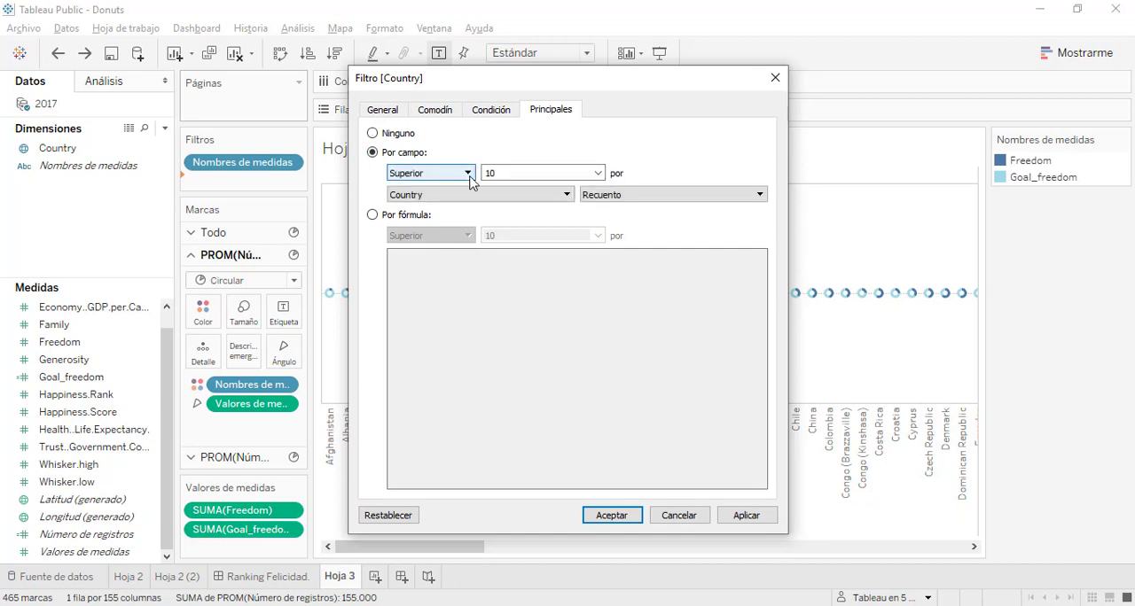
click(507, 168)
key(BackSpace)
key(BackSpace)
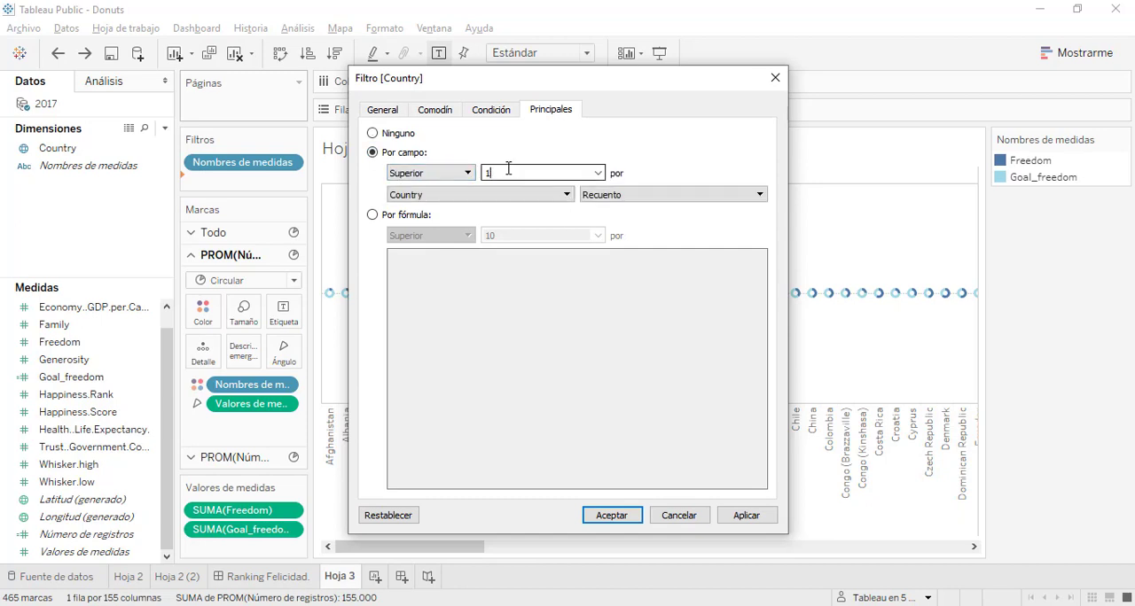
text(5)
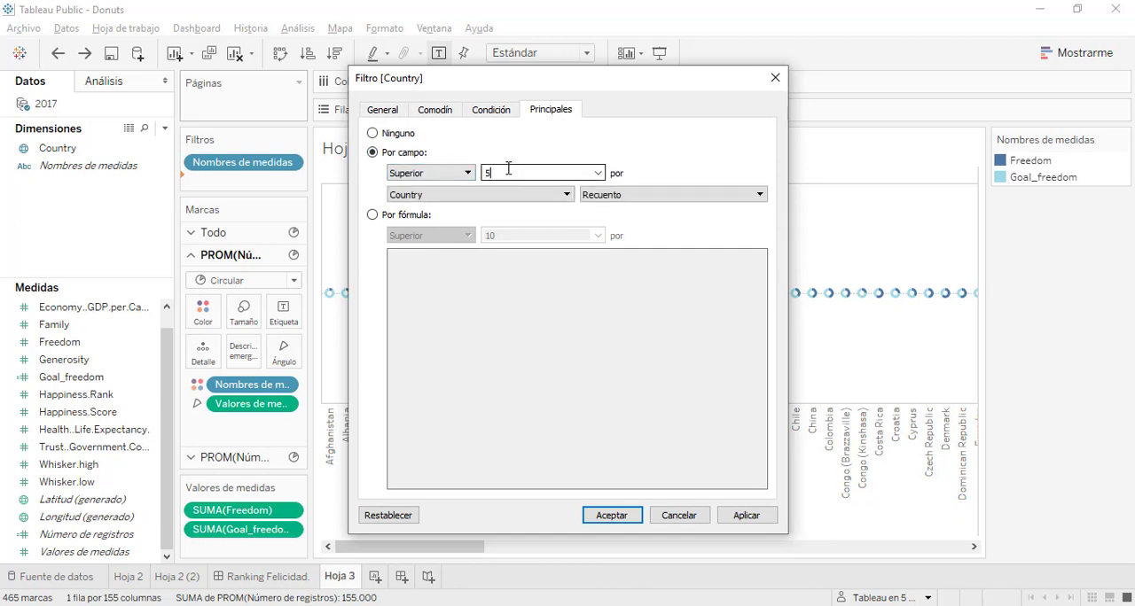
click(567, 194)
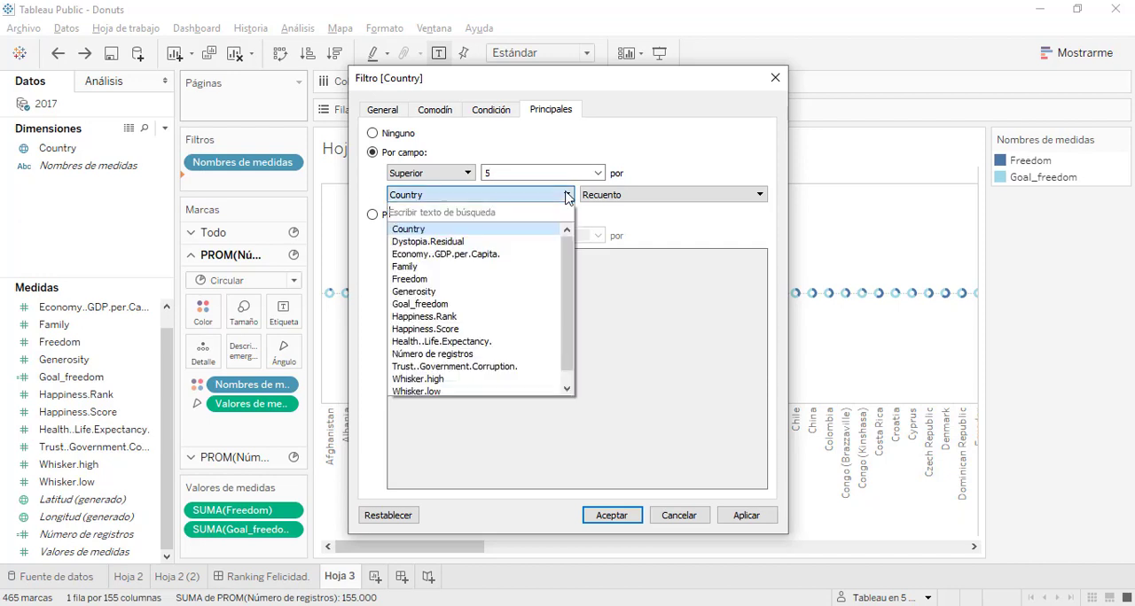
click(445, 279)
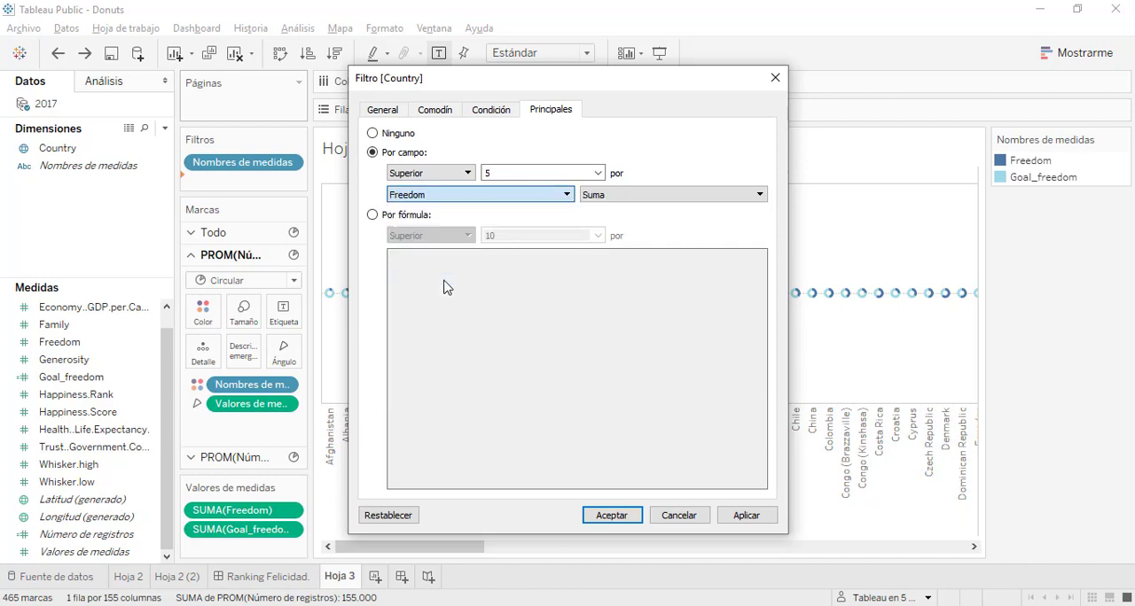
click(734, 519)
click(613, 520)
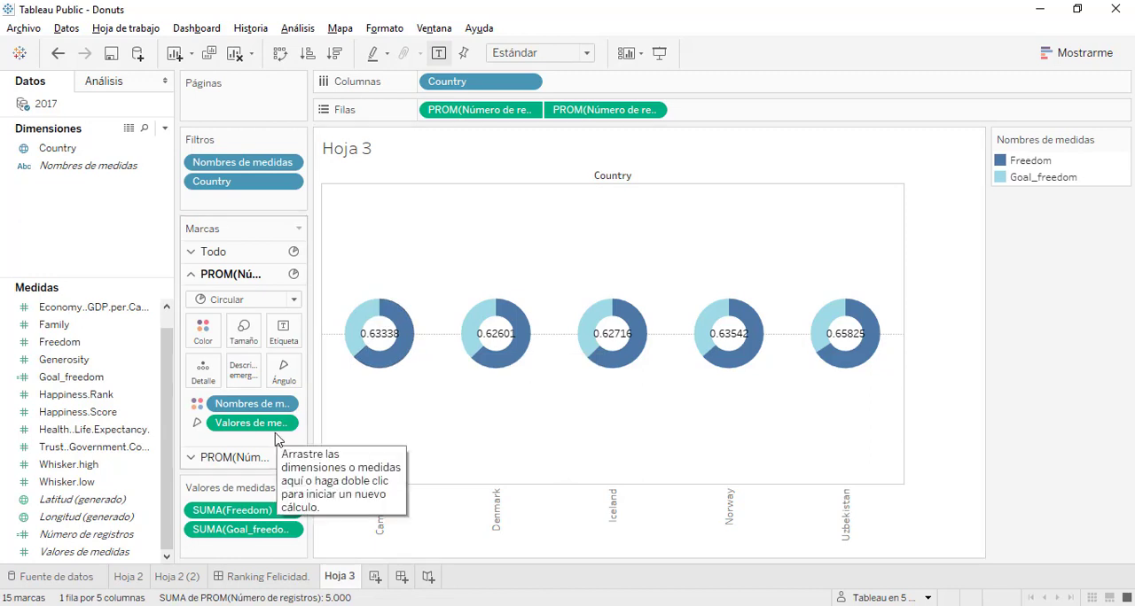
Format the Freedom label on the inner pie as a percentage with 1 decimal place
click(257, 457)
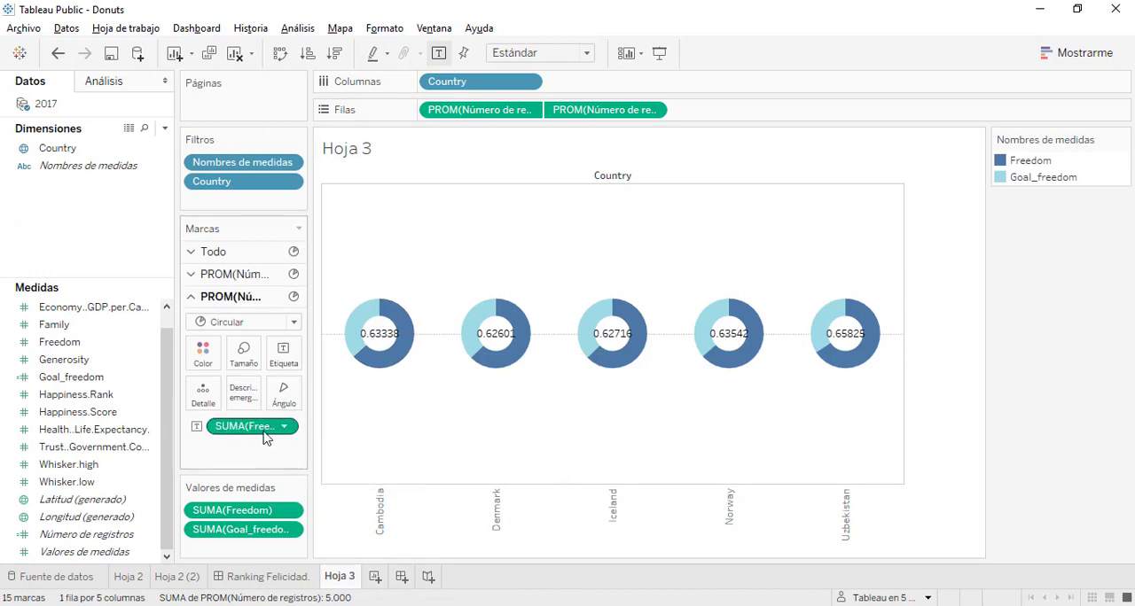
right_click(266, 433)
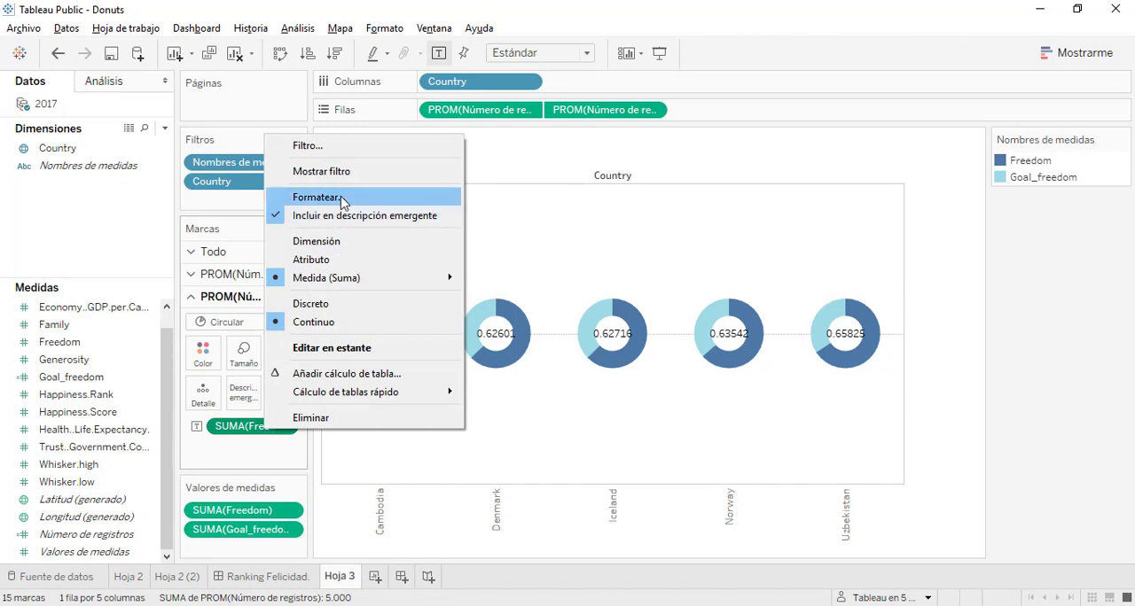
click(307, 198)
click(142, 235)
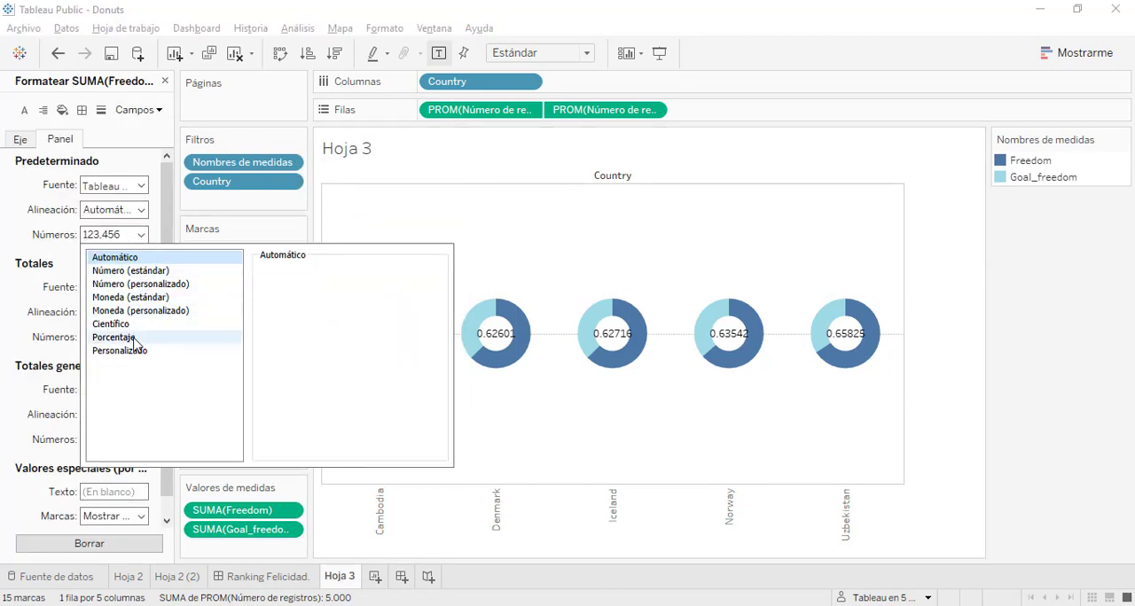
click(113, 337)
click(305, 292)
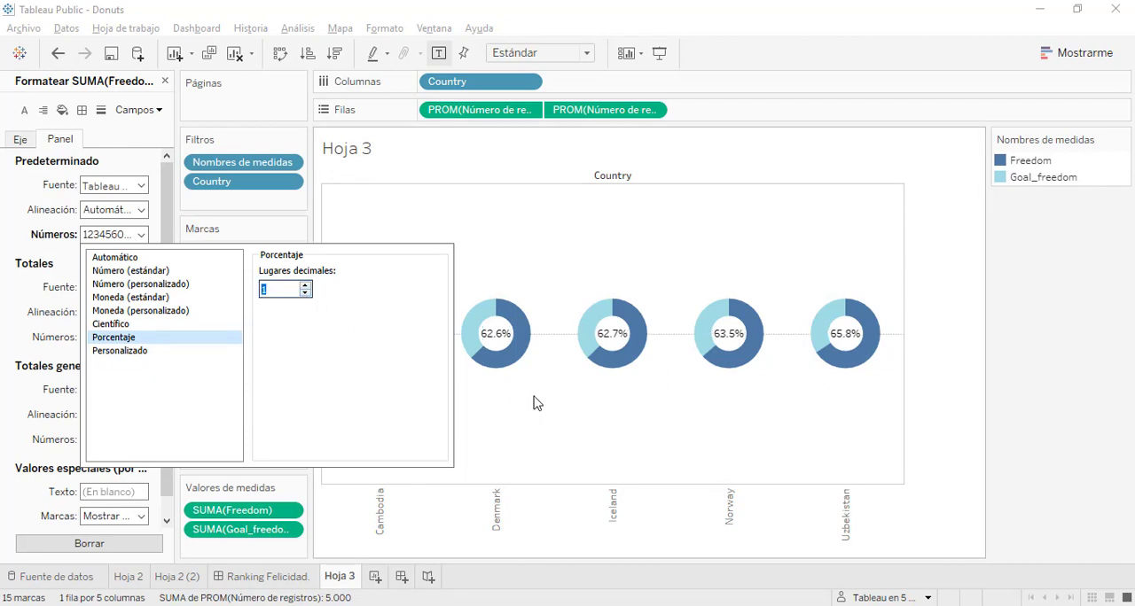
click(535, 400)
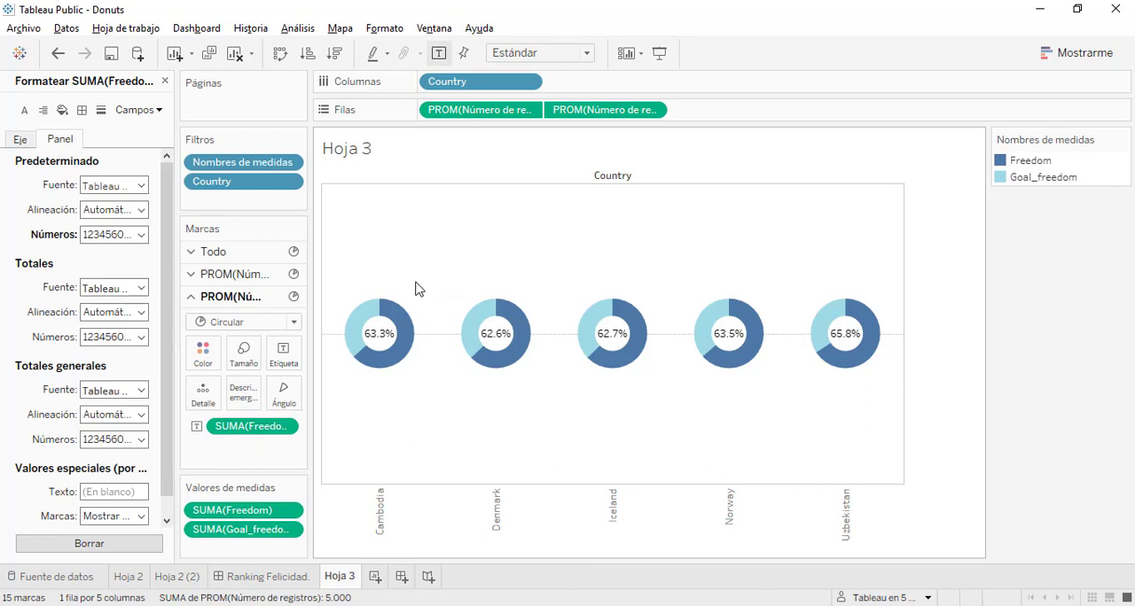
Sort Country by field in descending order, using the sum of Freedom
click(528, 82)
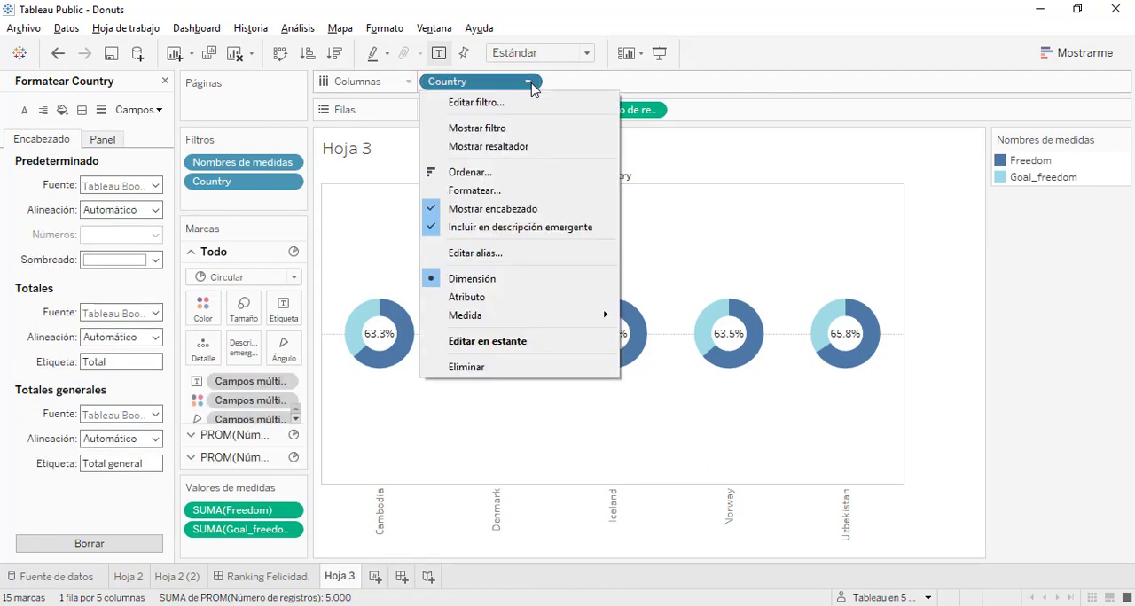
click(505, 175)
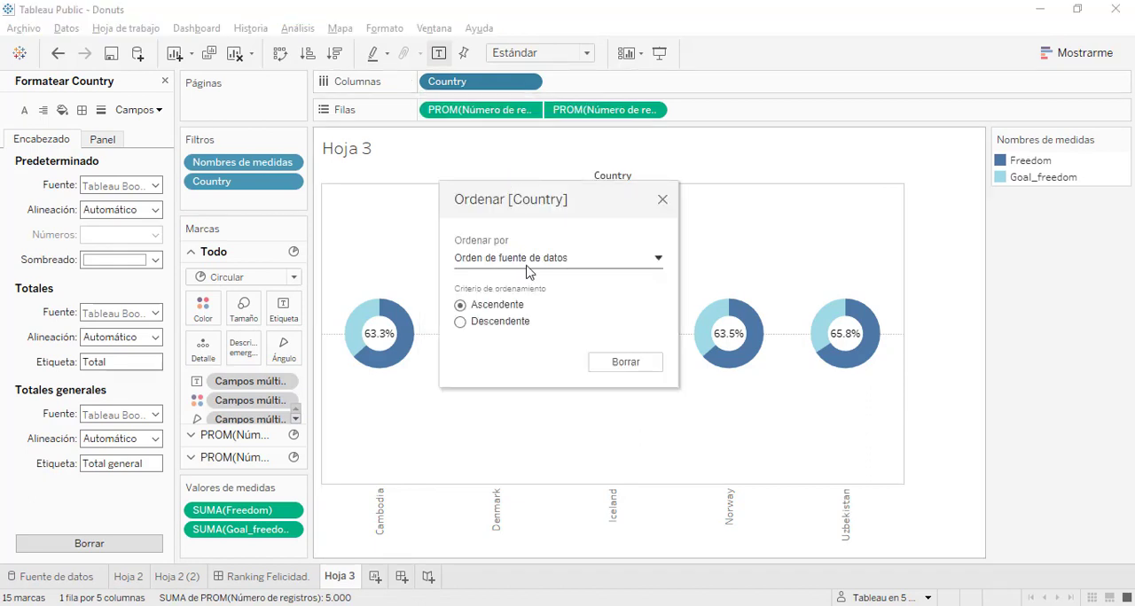
click(566, 260)
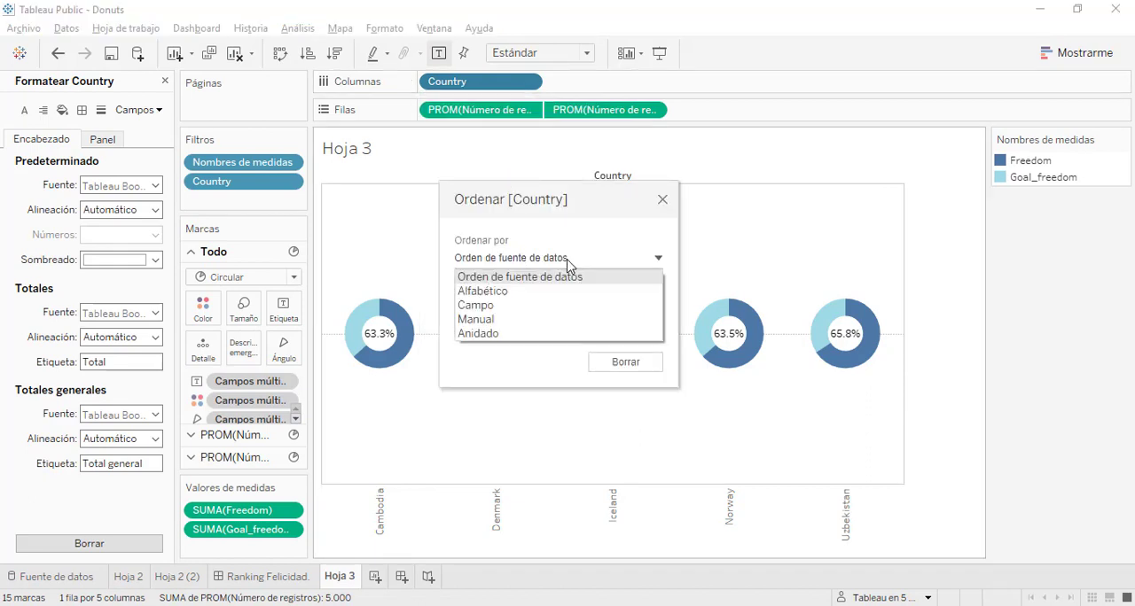
click(521, 307)
click(507, 323)
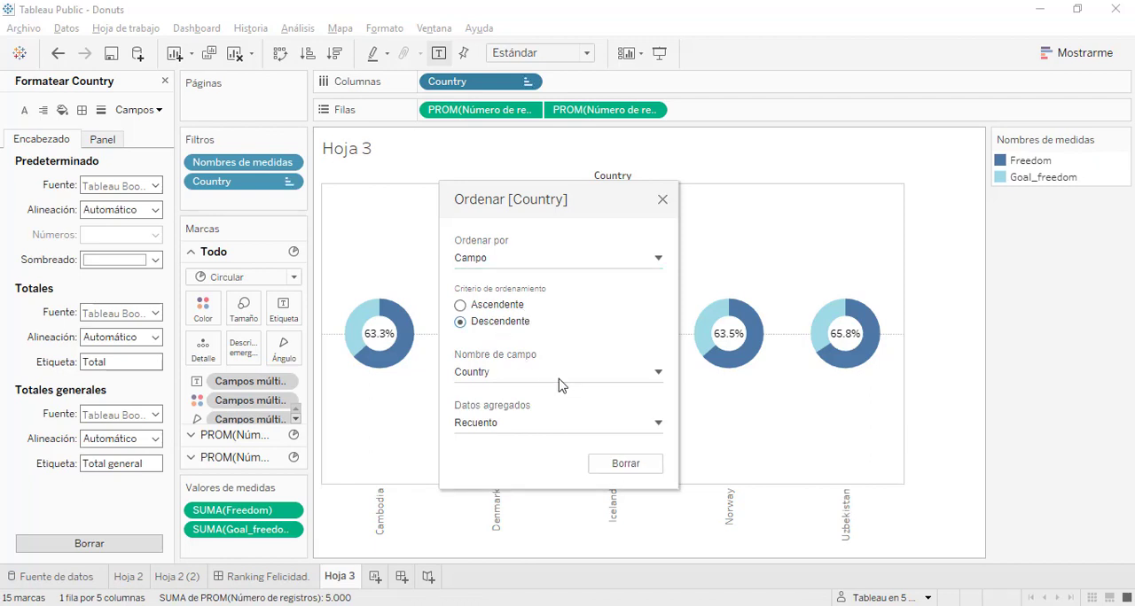
click(567, 383)
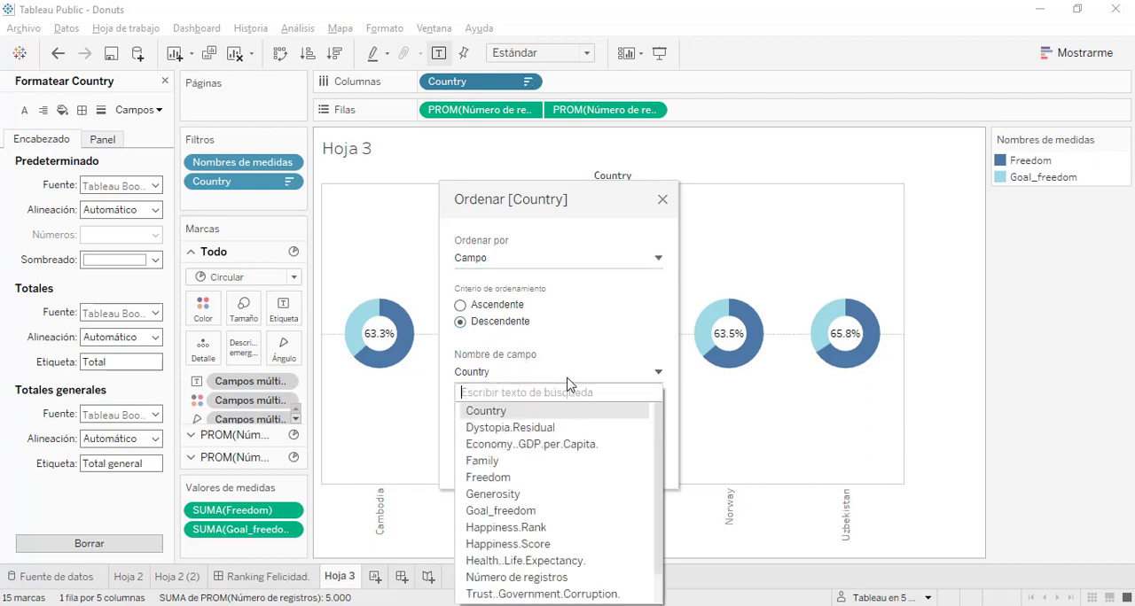
click(529, 478)
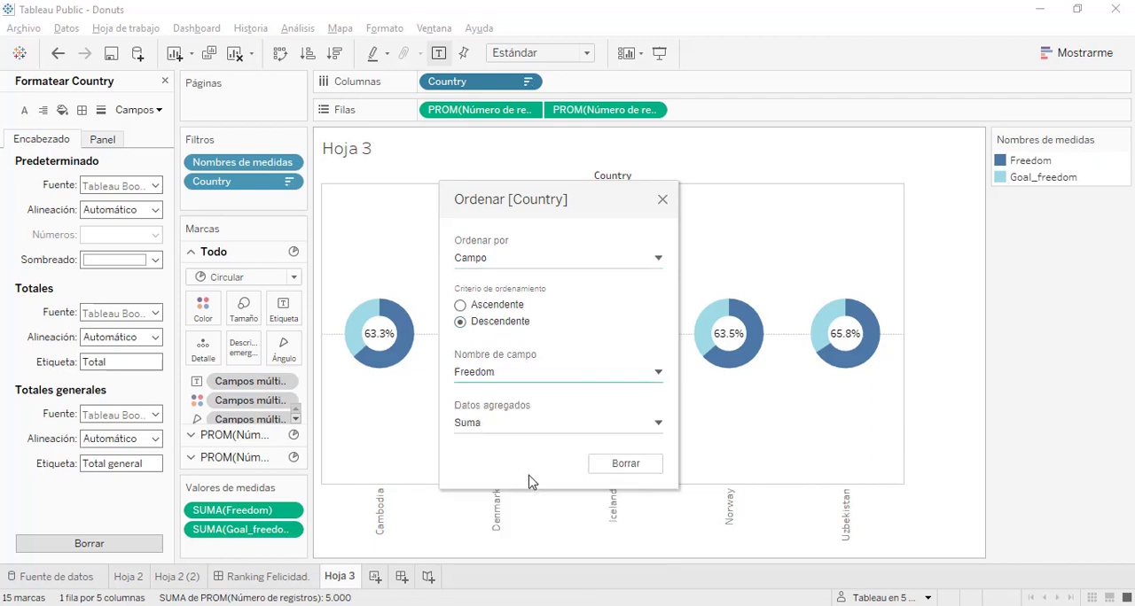
click(662, 200)
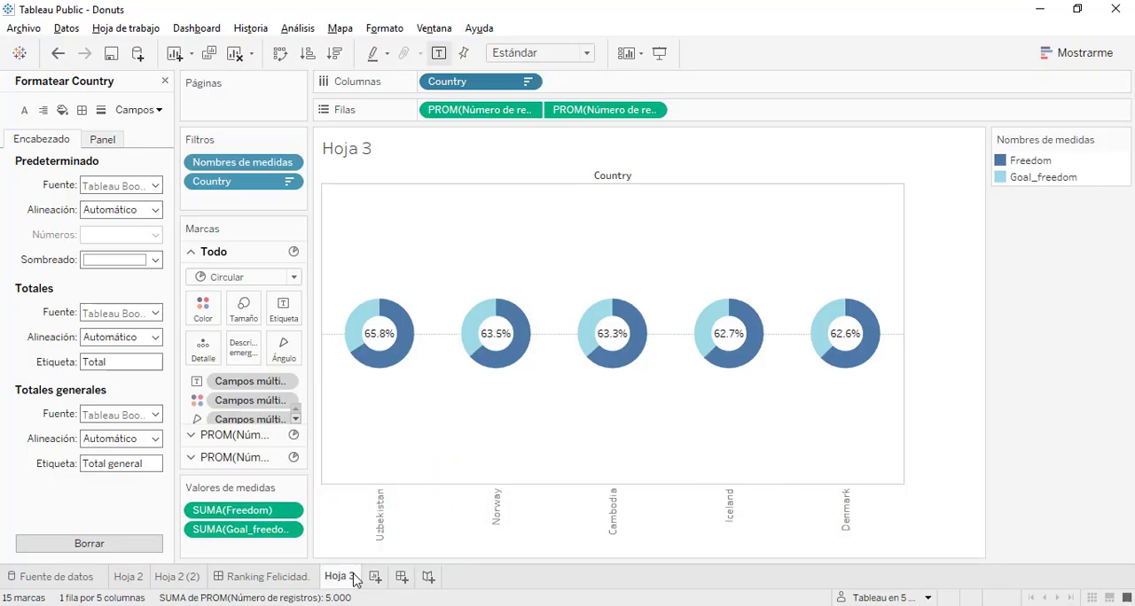
Duplicate the Hoja 3 sheet and switch the copy's Country filter to the bottom (Inferior) 5 by Freedom
right_click(355, 580)
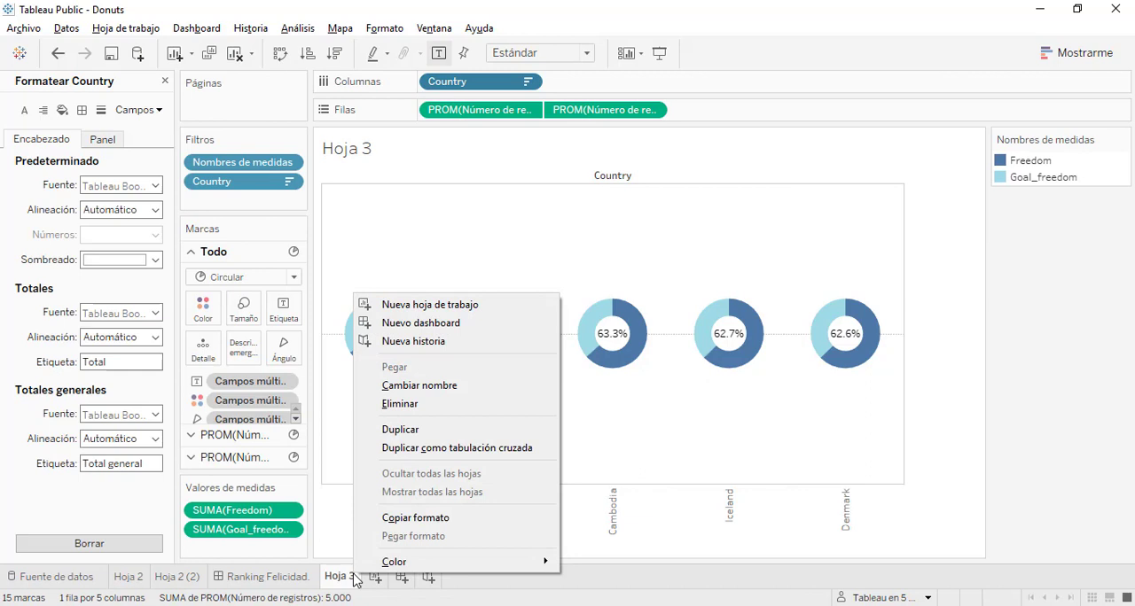
click(435, 430)
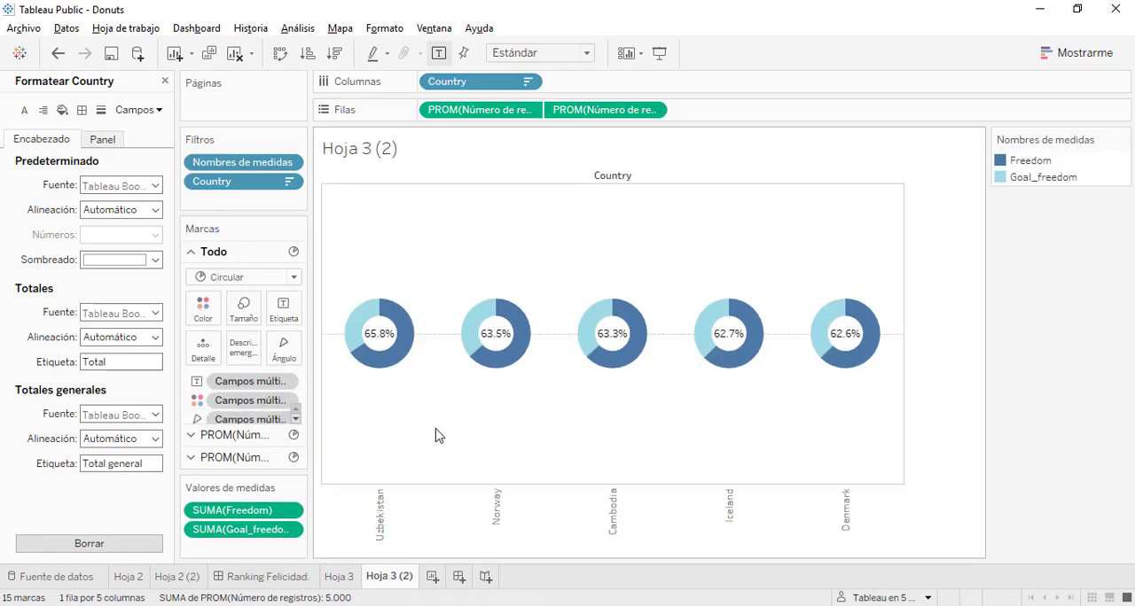
click(289, 182)
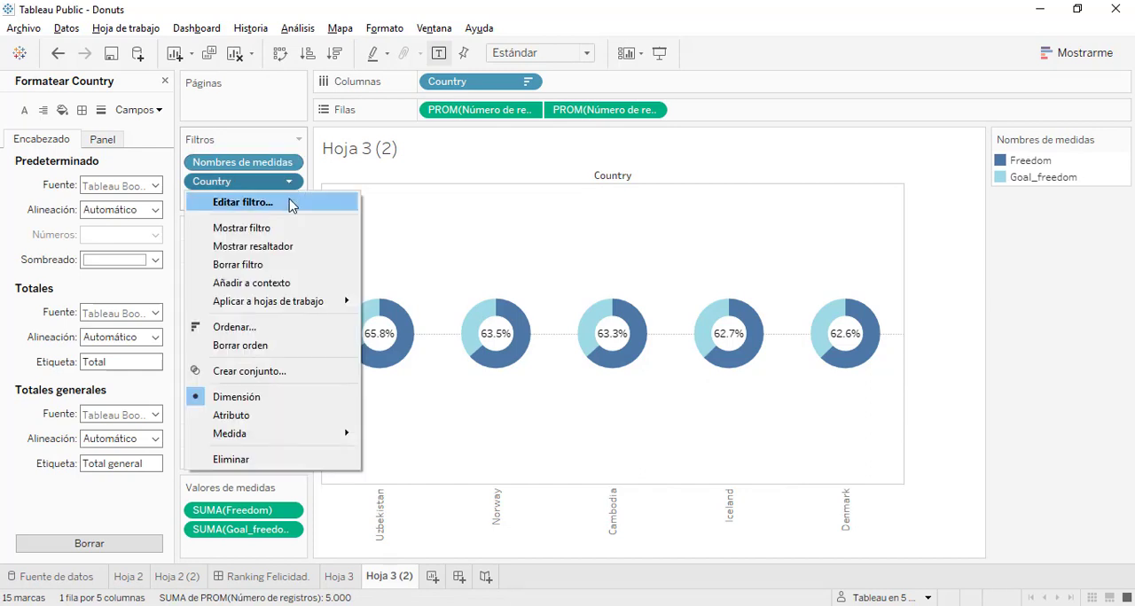
click(286, 202)
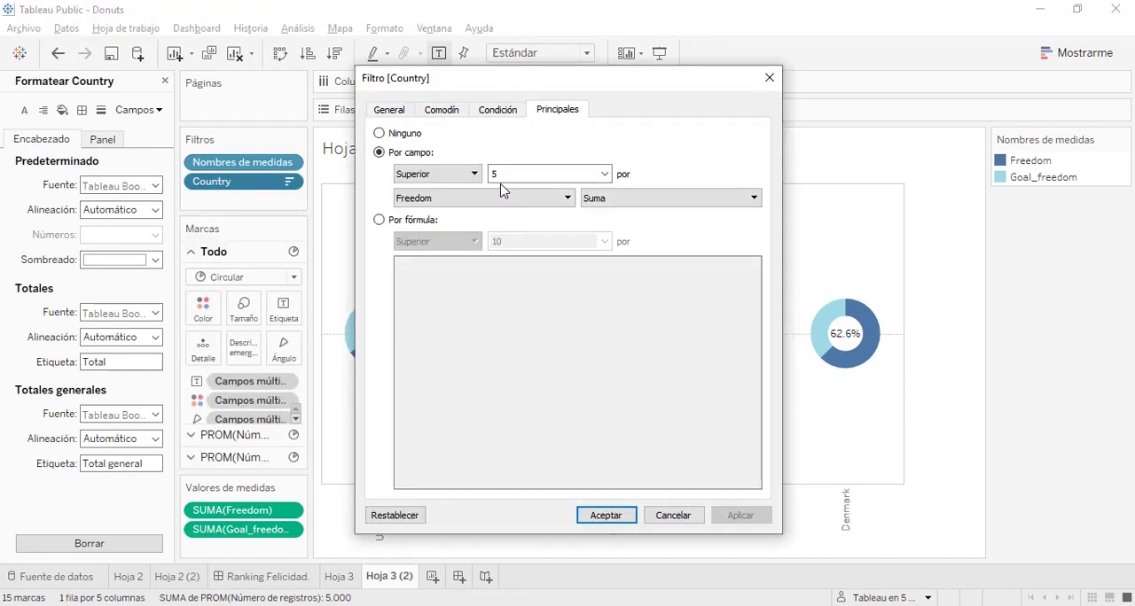
click(465, 174)
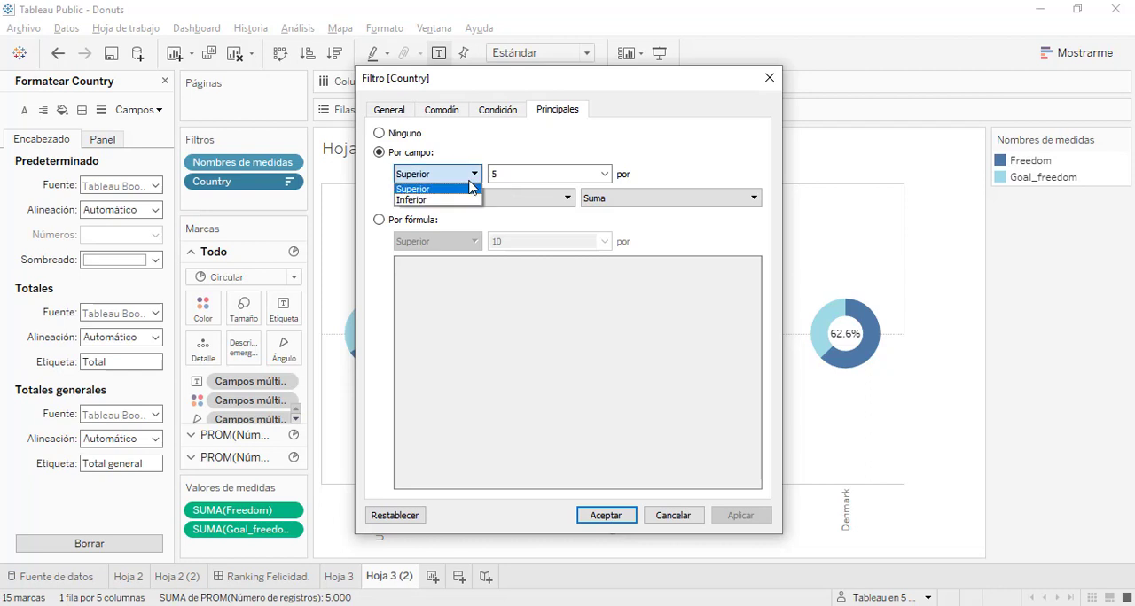
click(443, 203)
click(739, 516)
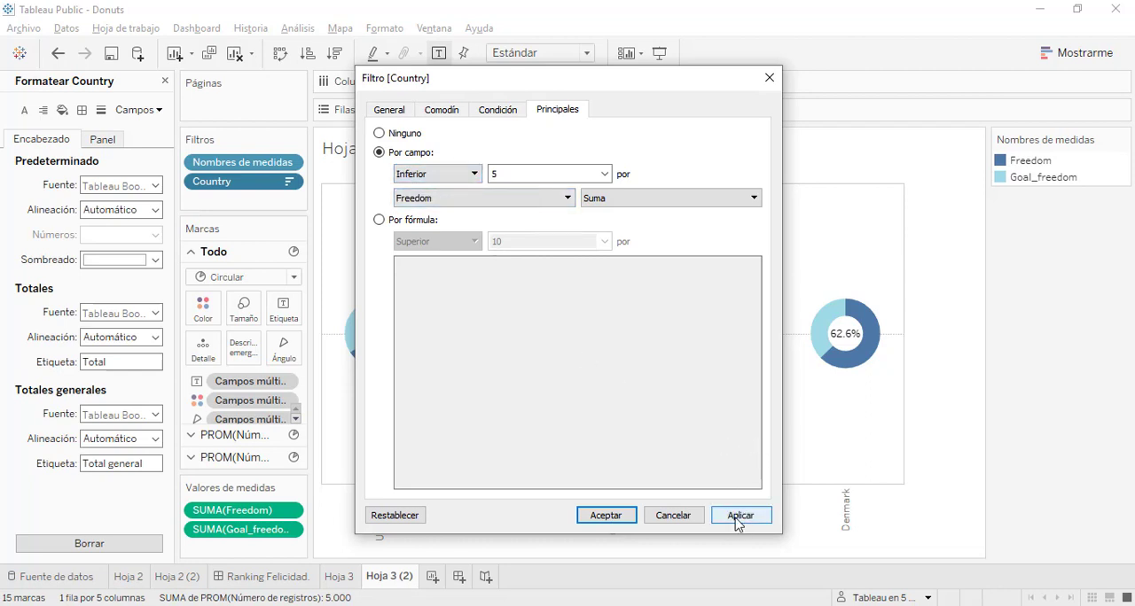
click(606, 517)
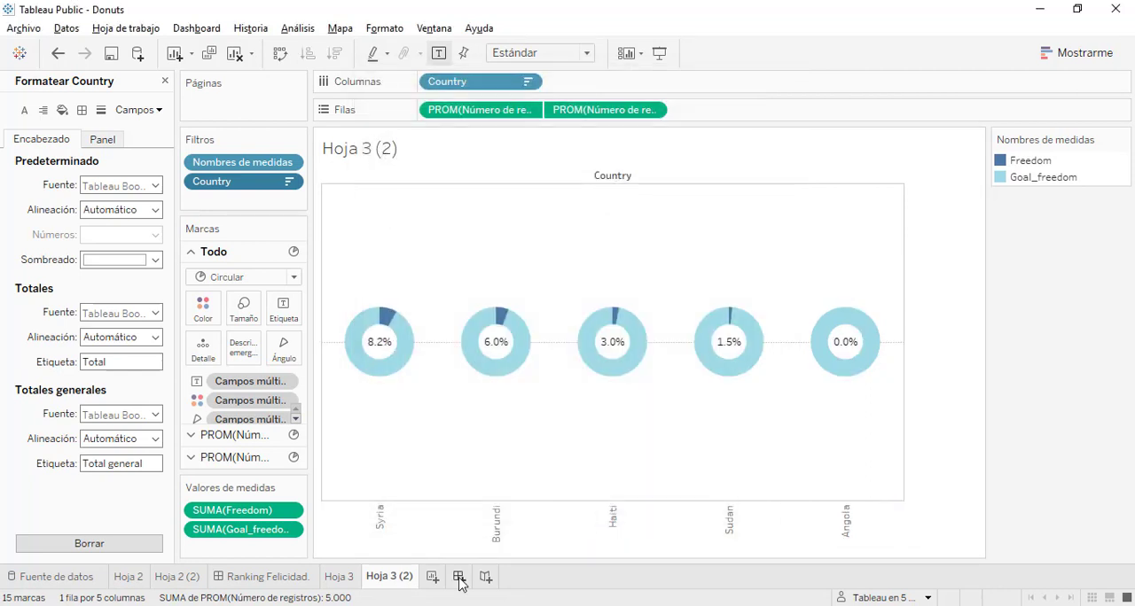
Create a new dashboard and place Hoja 3 in it with Hoja 3 (2) below
click(459, 577)
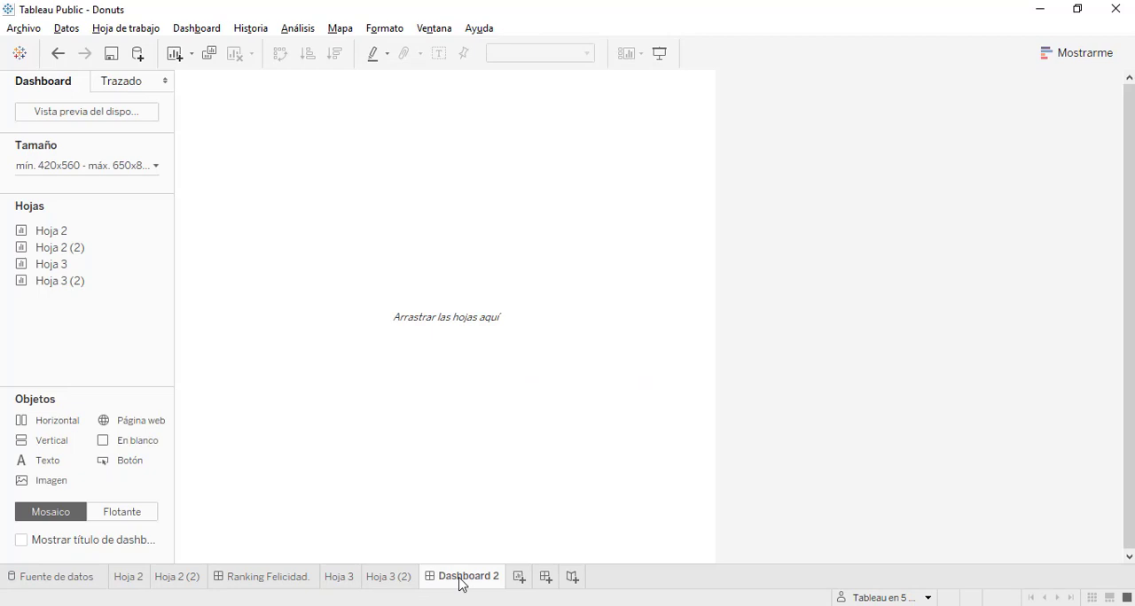
mouse_move(67, 270)
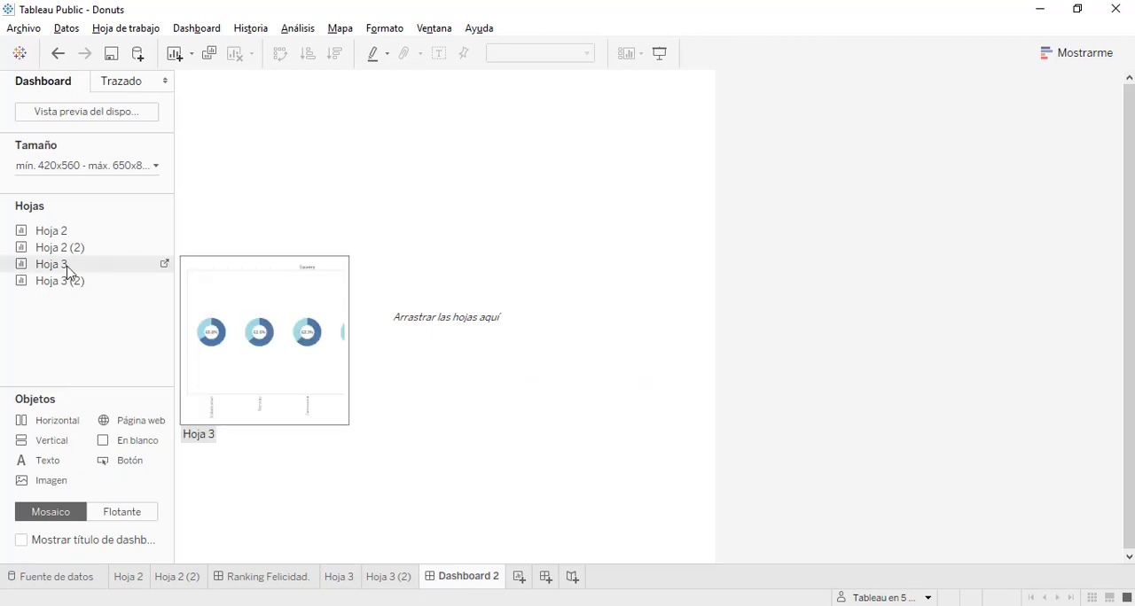
drag(67, 270, 379, 210)
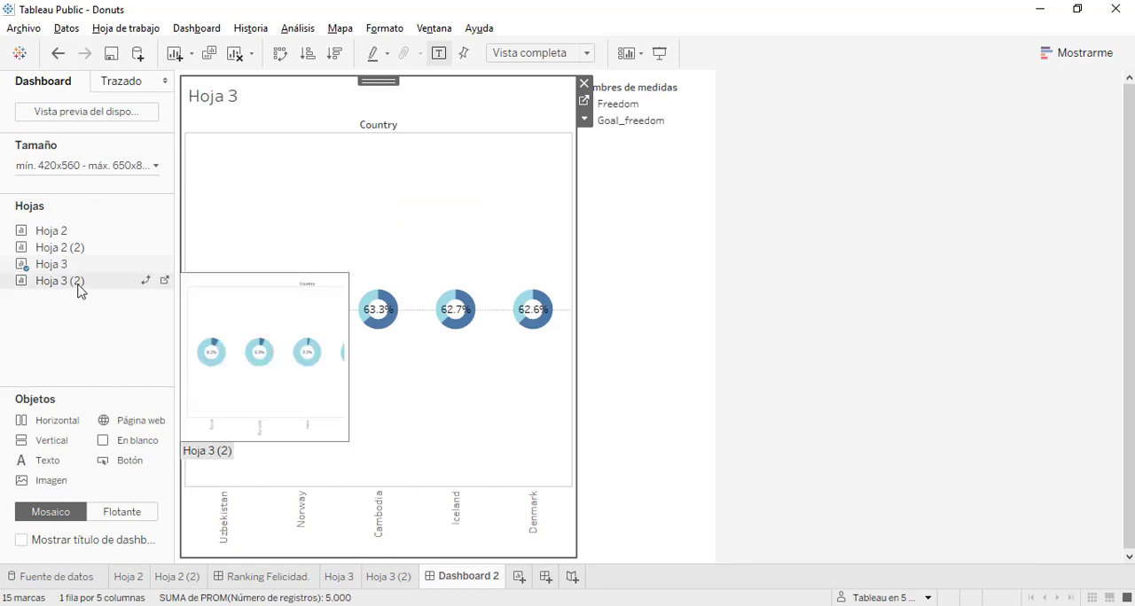
drag(78, 286, 393, 497)
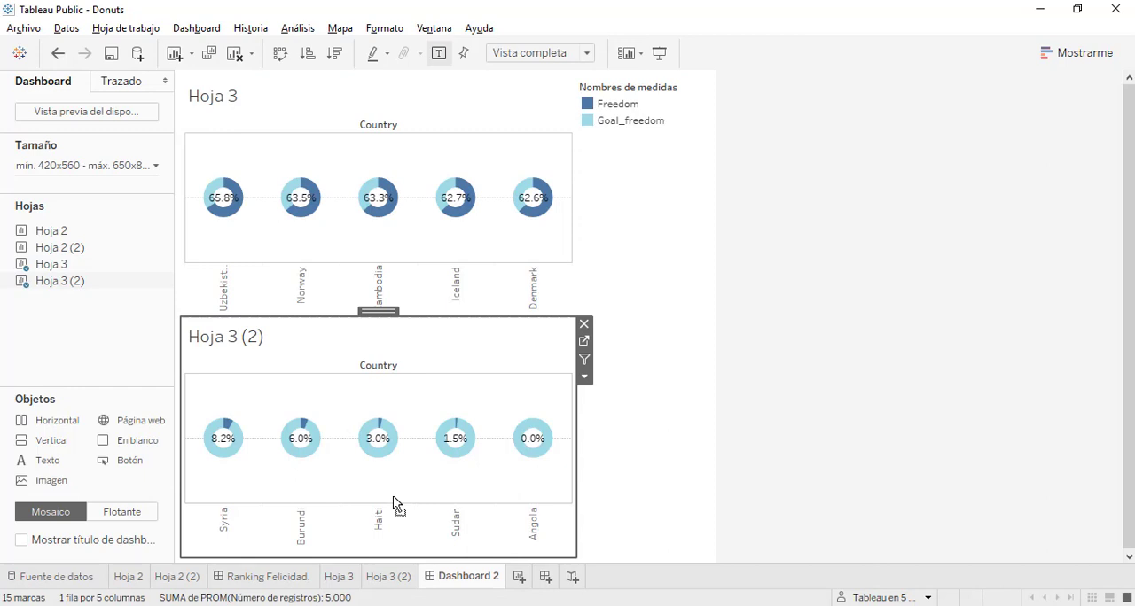